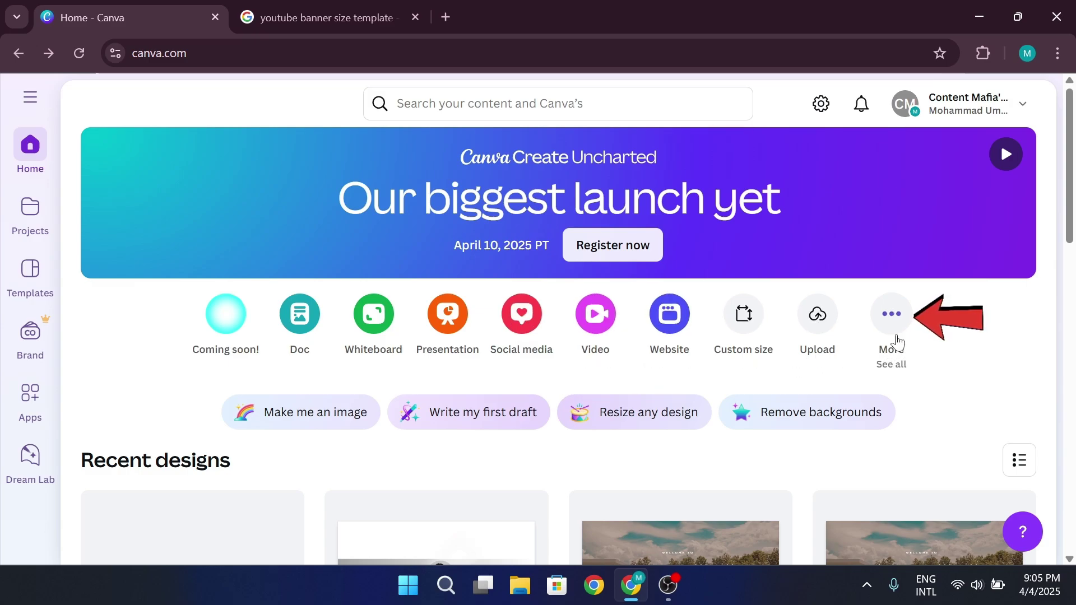
# Create a blank YouTube Banner design from the 'banner' design-type search
pyautogui.click(892, 315)
pyautogui.write('banner')
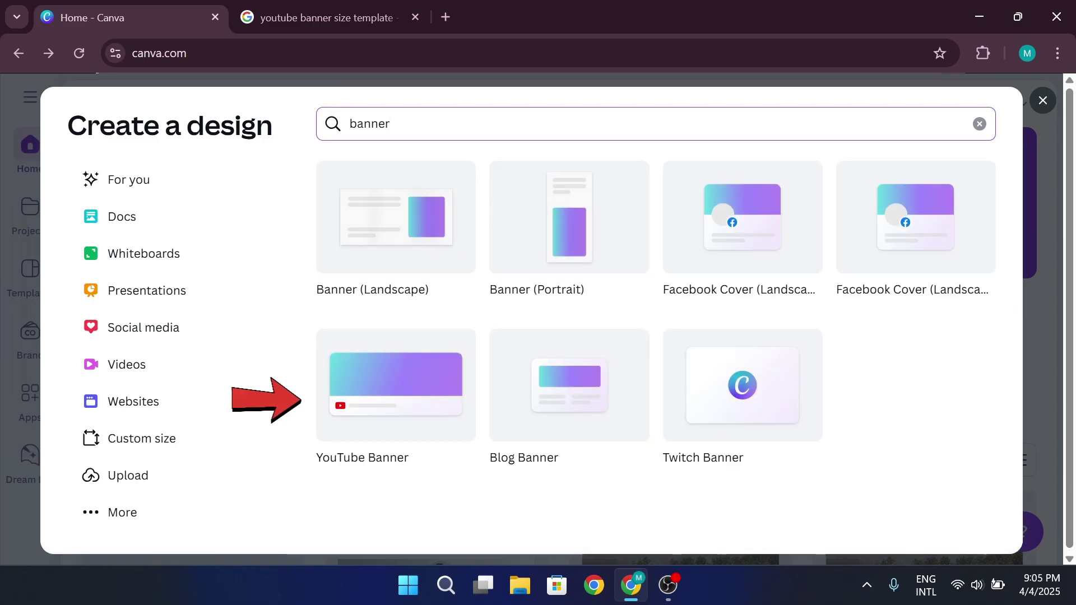
pyautogui.click(423, 385)
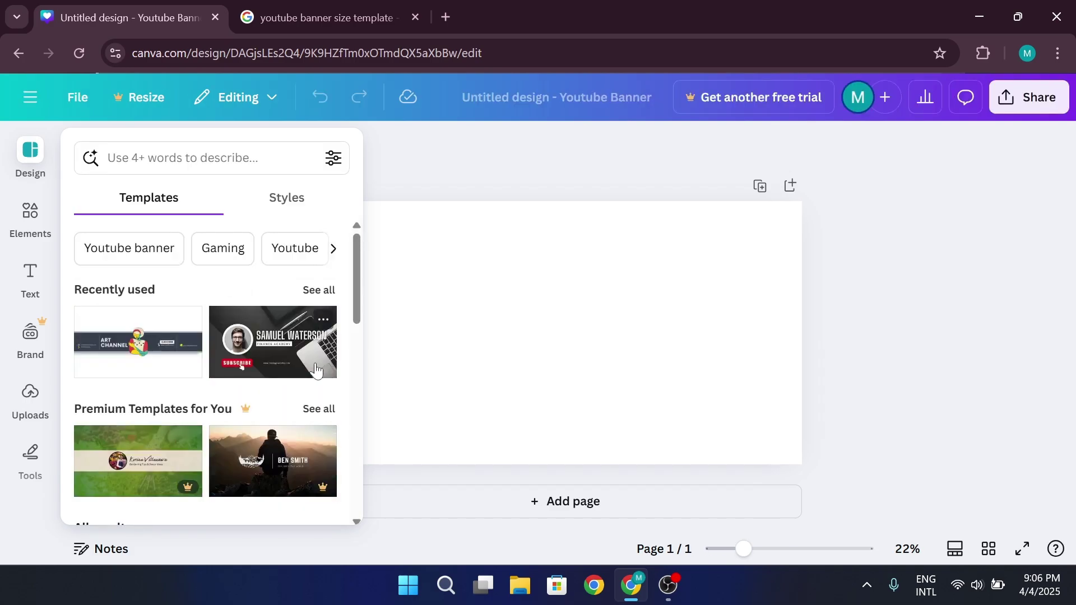
pyautogui.click(862, 309)
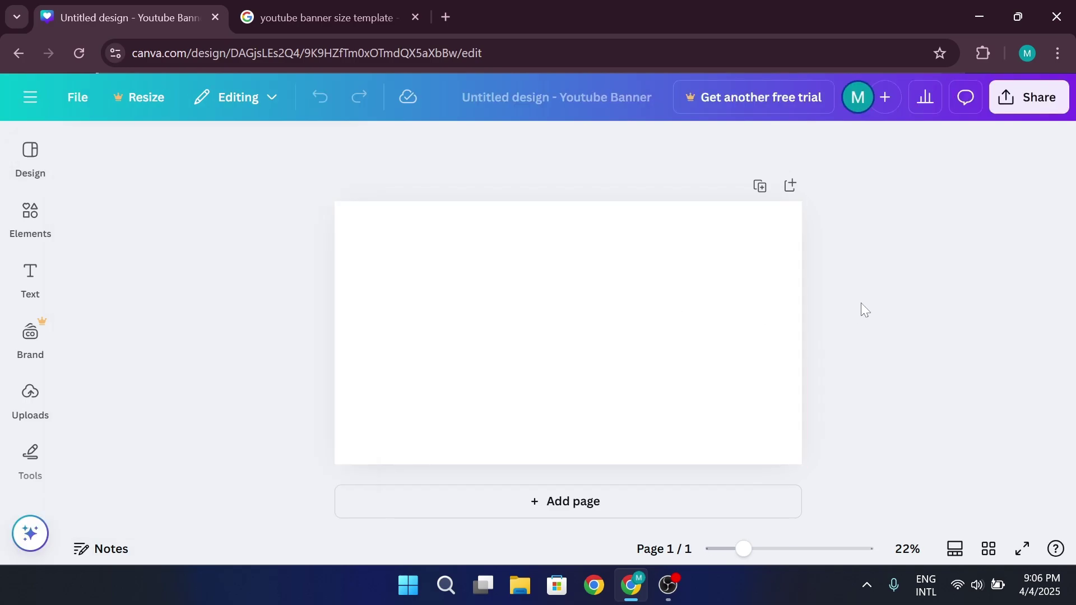
# Save WeVideo's 2560 × 1440 YouTube banner size template image from Google Images
pyautogui.click(357, 19)
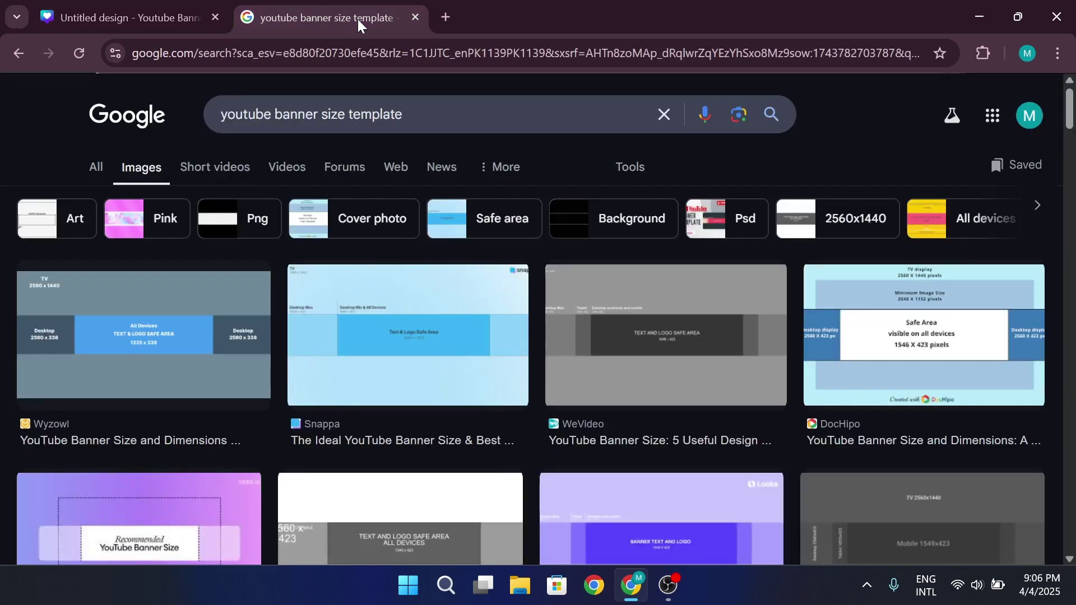
pyautogui.click(634, 332)
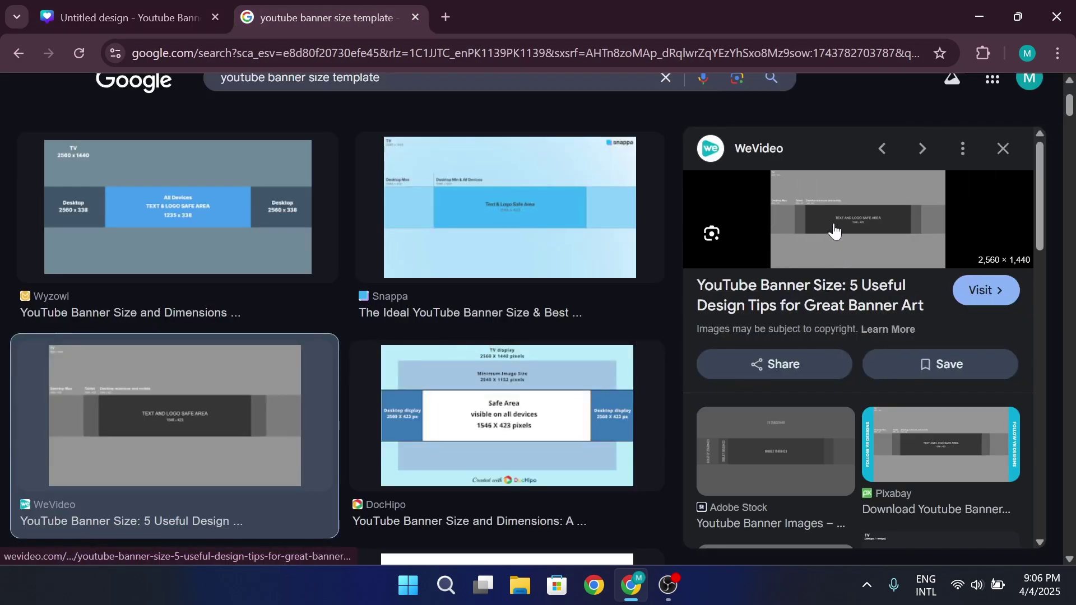
pyautogui.rightClick(833, 223)
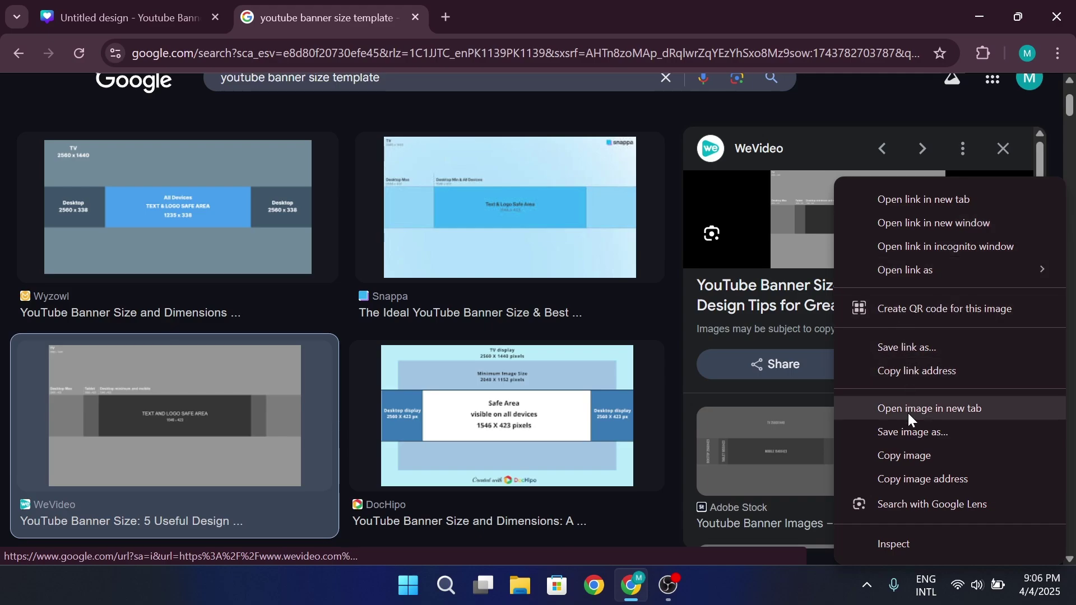
pyautogui.click(910, 433)
# Place the uploaded banner size template on the page, stretched to fill it
pyautogui.click(160, 3)
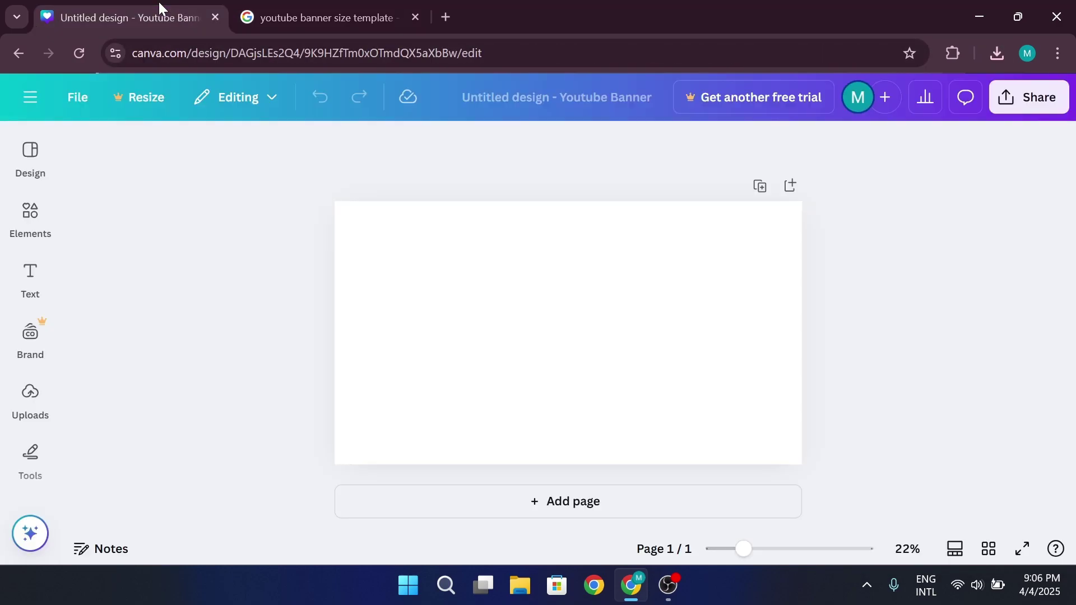
pyautogui.click(30, 395)
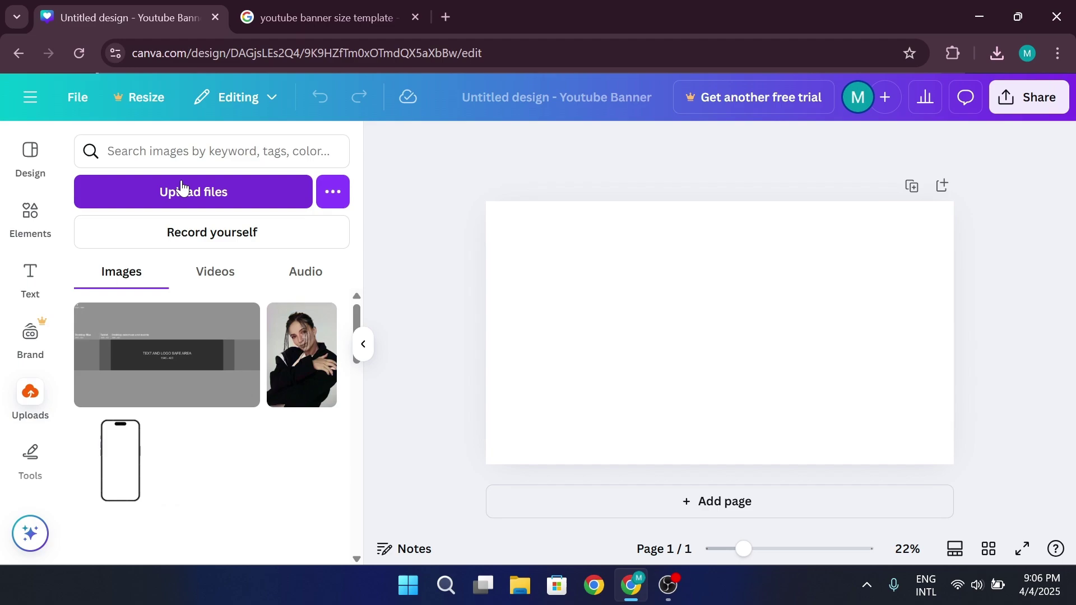
pyautogui.moveTo(176, 339); pyautogui.dragTo(593, 252)
pyautogui.moveTo(835, 397); pyautogui.dragTo(960, 445)
# Crop the template to the 1546 × 423 safe-area strip and lock it
pyautogui.moveTo(719, 203); pyautogui.dragTo(726, 292)
pyautogui.moveTo(720, 464); pyautogui.dragTo(717, 371)
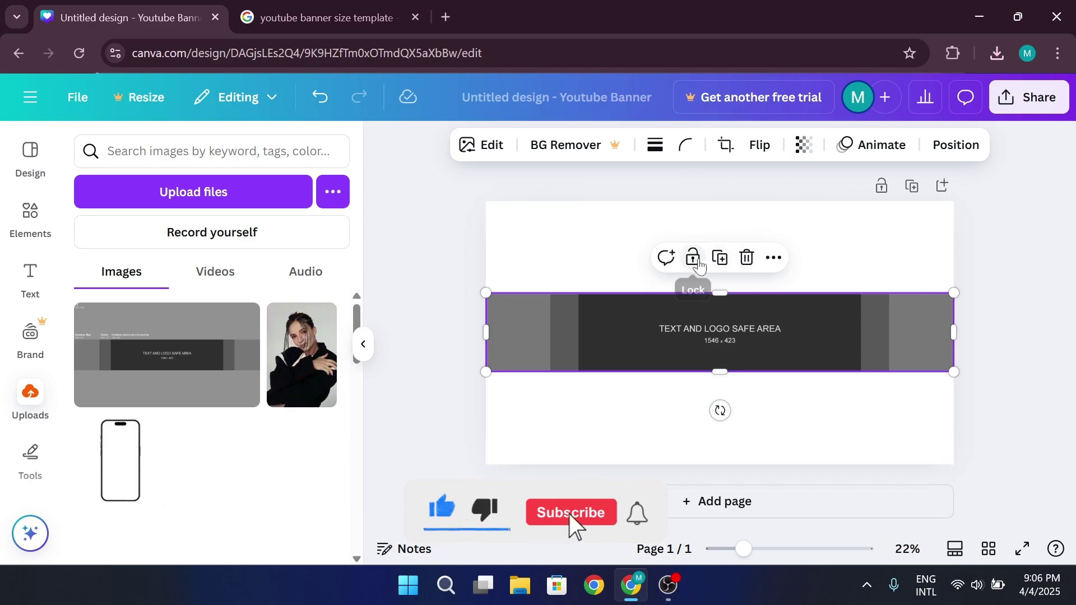
pyautogui.click(693, 257)
pyautogui.click(469, 208)
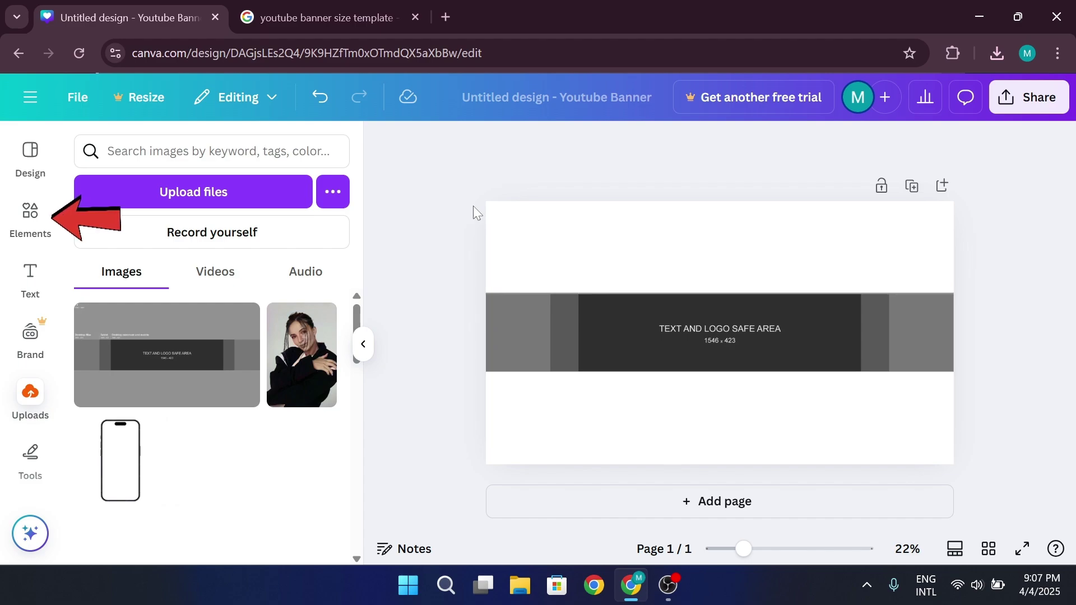
# Add a page-width rectangle from Elements and fill it with the silver gradient
pyautogui.click(42, 233)
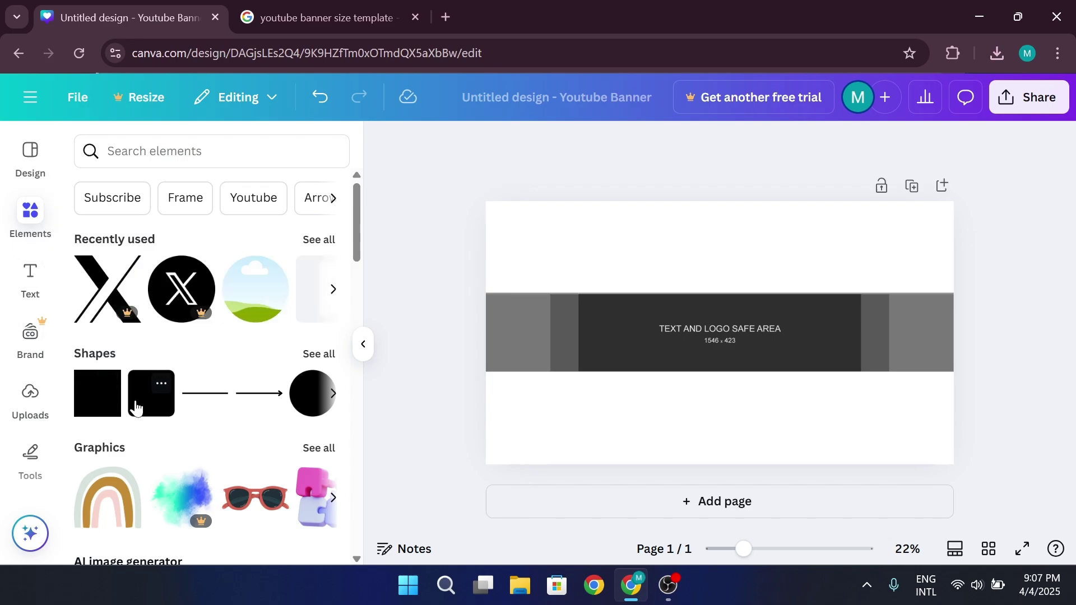
pyautogui.click(108, 401)
pyautogui.moveTo(684, 332); pyautogui.dragTo(486, 331)
pyautogui.moveTo(760, 332); pyautogui.dragTo(953, 334)
pyautogui.click(483, 155)
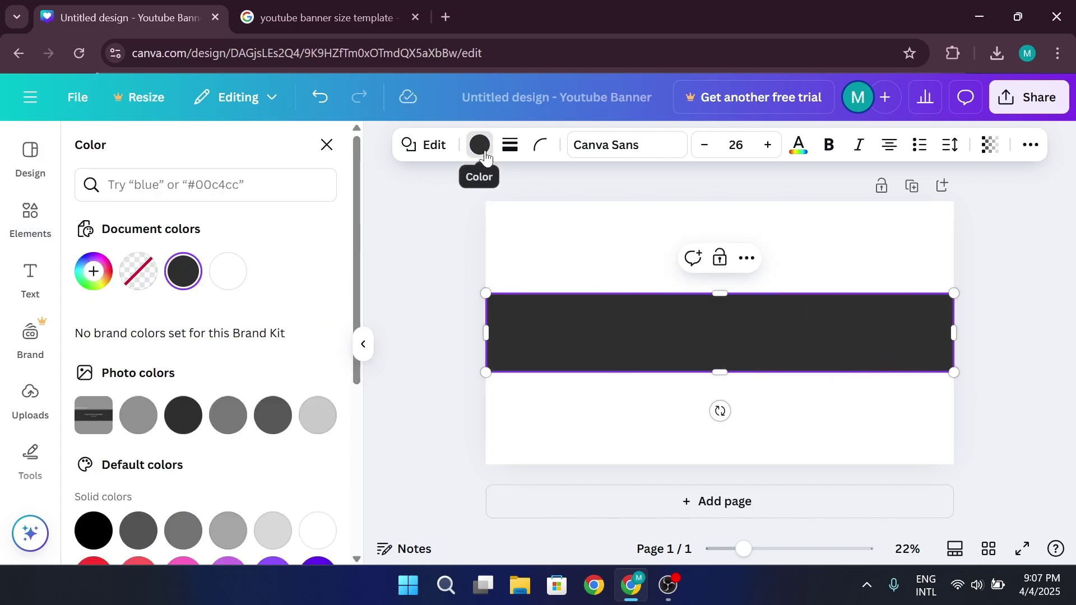
pyautogui.scroll(-5, 226, 449)
pyautogui.click(228, 443)
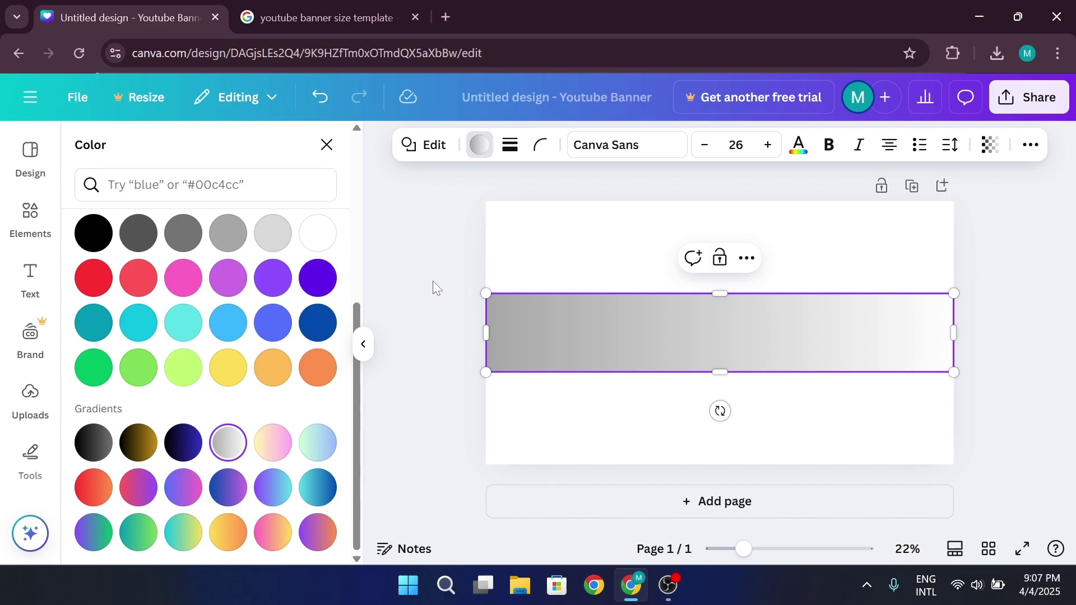
pyautogui.press('Escape')
# Send the gradient strip backward, then unlock and delete the template image
pyautogui.click(746, 257)
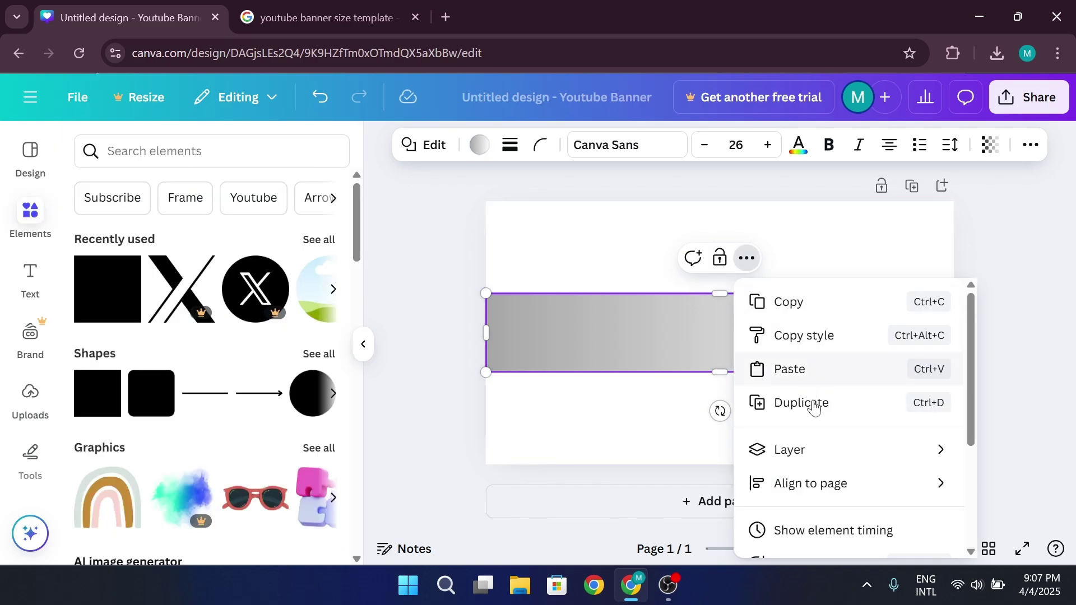
pyautogui.moveTo(817, 454)
pyautogui.click(628, 455)
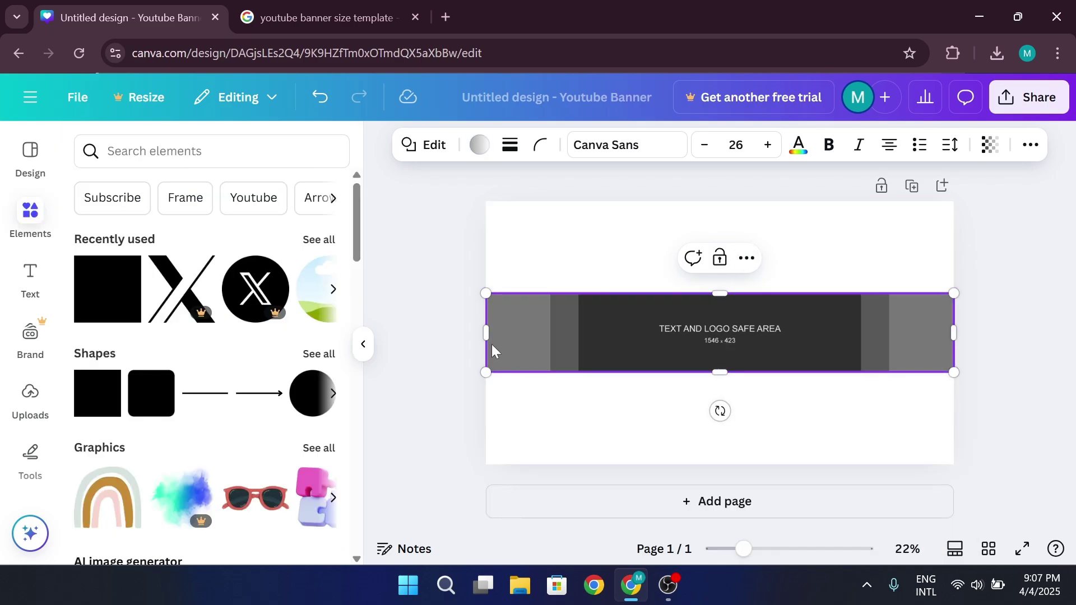
pyautogui.click(726, 324)
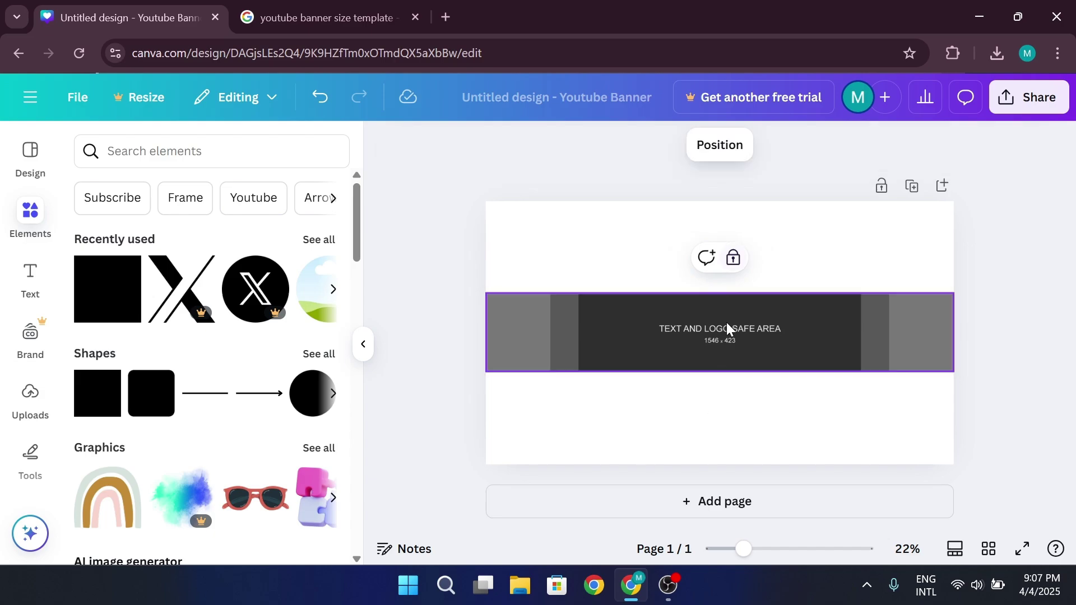
pyautogui.click(733, 258)
pyautogui.click(744, 258)
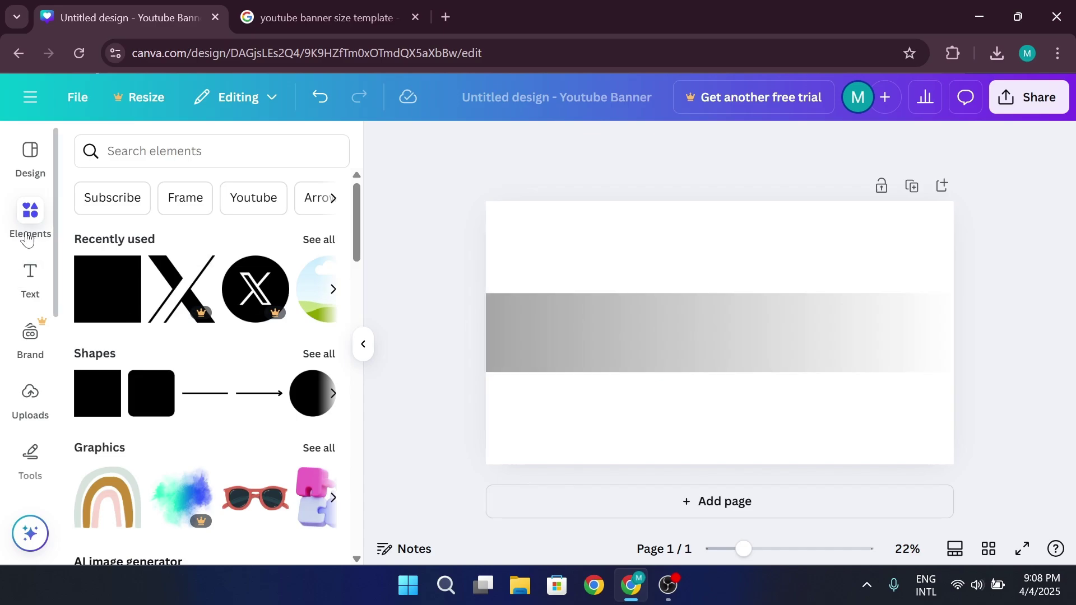
# Add the white vertical fade graphic from an Elements search for 'fade'
pyautogui.click(140, 152)
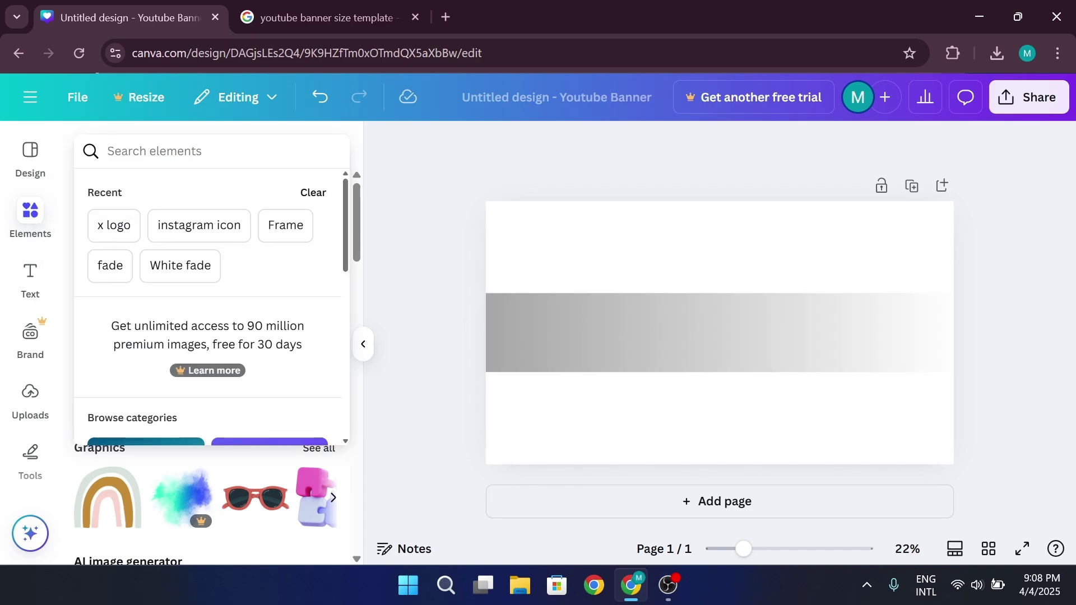
pyautogui.write('fade')
pyautogui.press('Return')
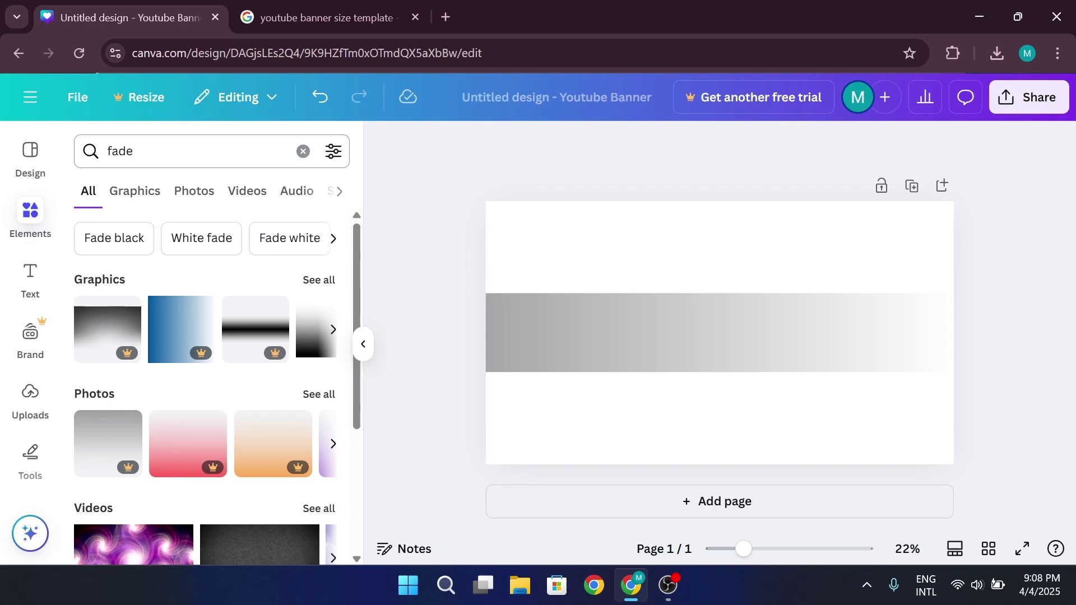
pyautogui.click(128, 194)
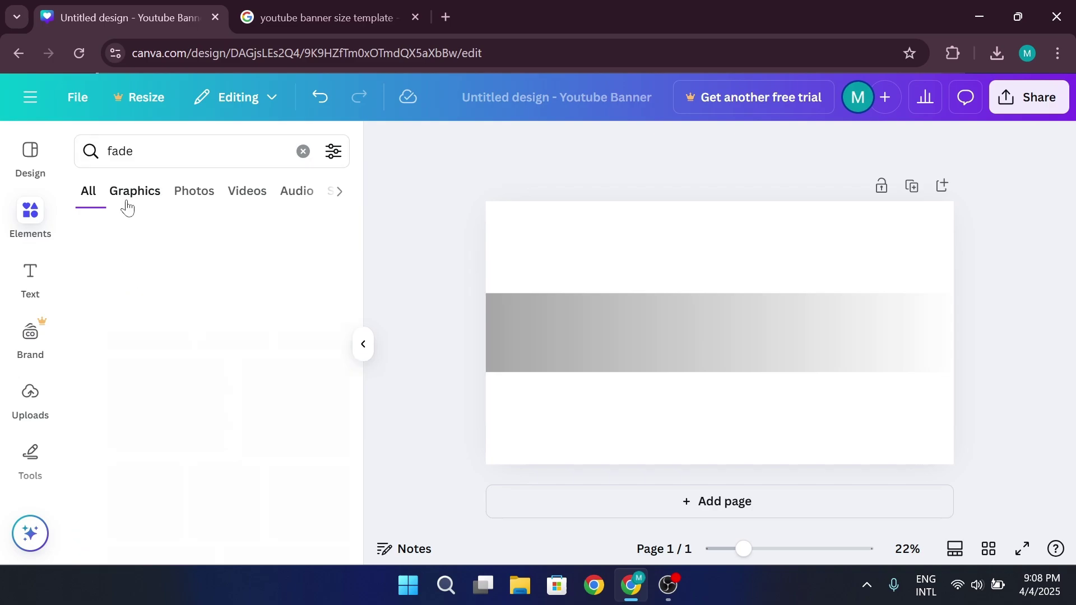
pyautogui.scroll(-2, 218, 371)
pyautogui.click(206, 420)
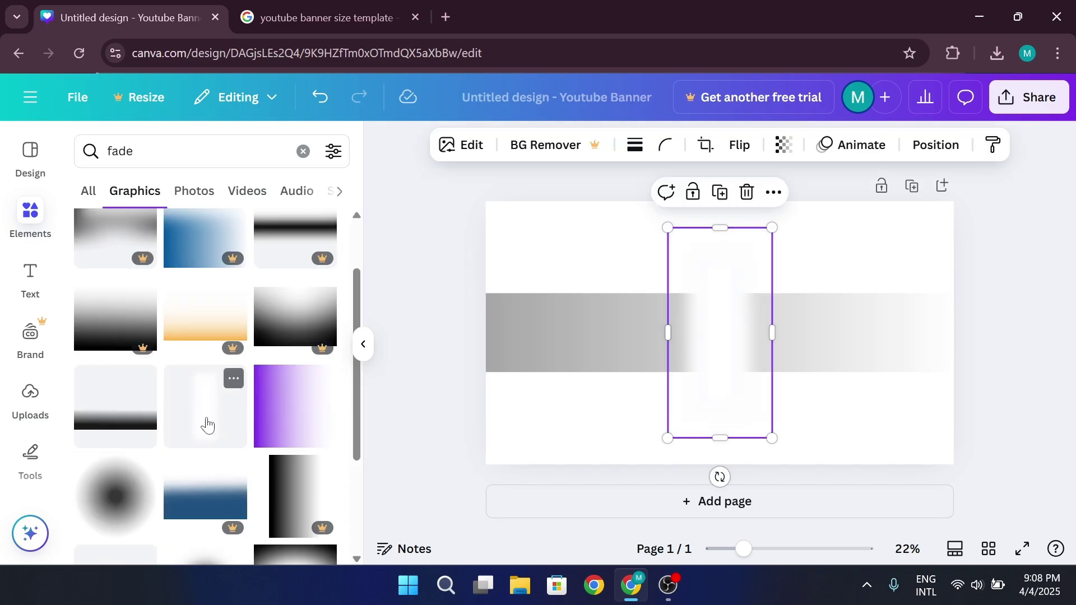
# Rotate the fade about 38°, enlarge it, set transparency 68, and centre it
pyautogui.moveTo(720, 476); pyautogui.dragTo(636, 444)
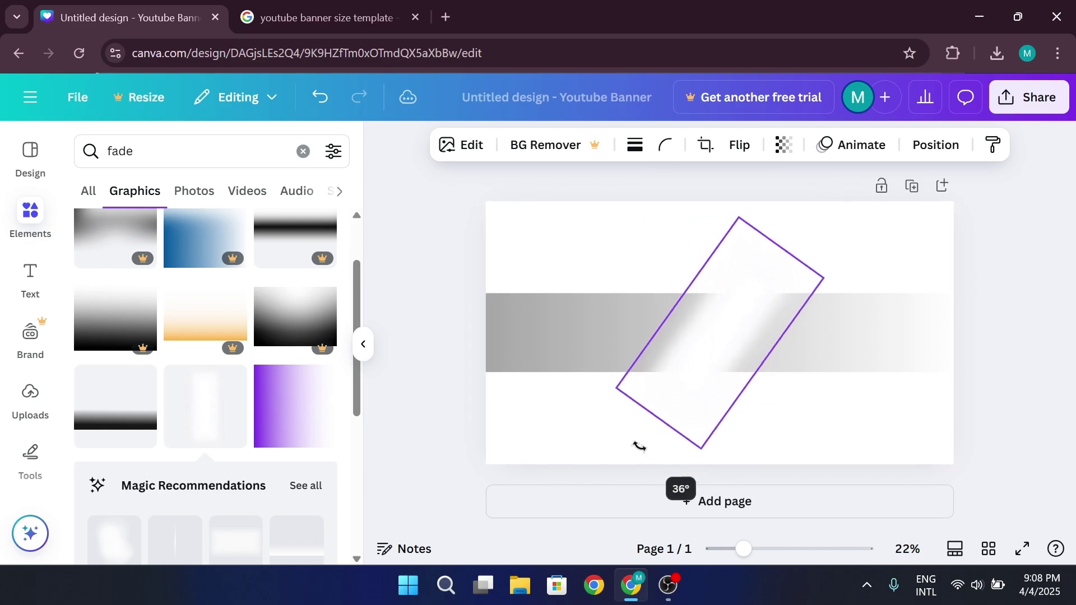
pyautogui.moveTo(616, 385); pyautogui.dragTo(580, 392)
pyautogui.moveTo(823, 278); pyautogui.dragTo(778, 236)
pyautogui.moveTo(627, 452); pyautogui.dragTo(664, 404)
pyautogui.click(785, 146)
pyautogui.moveTo(822, 213); pyautogui.dragTo(782, 217)
pyautogui.moveTo(713, 370); pyautogui.dragTo(728, 365)
pyautogui.click(836, 241)
pyautogui.click(773, 315)
pyautogui.click(773, 276)
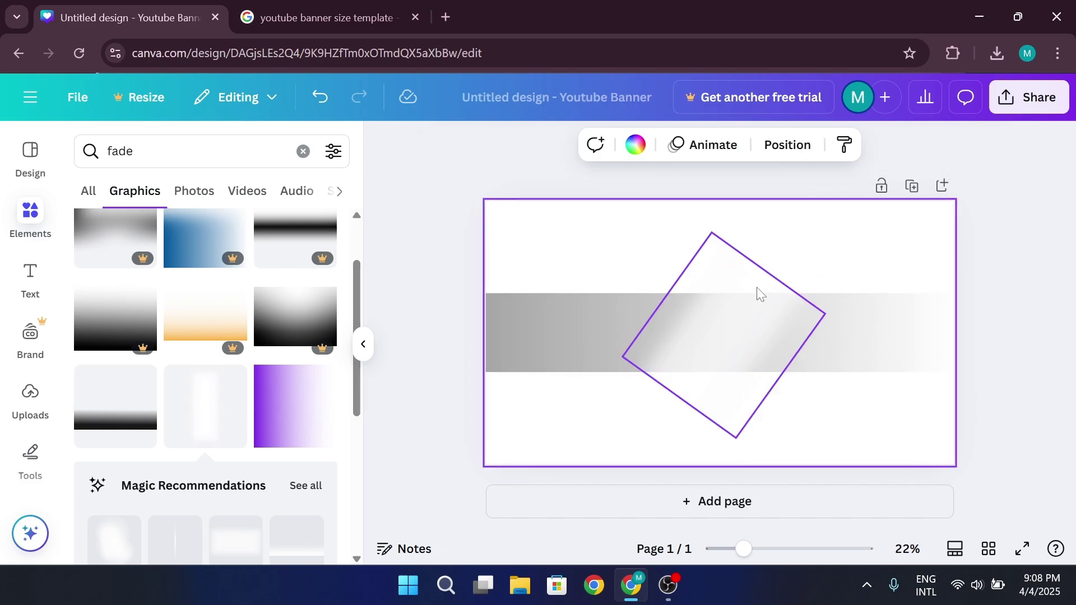
pyautogui.click(302, 151)
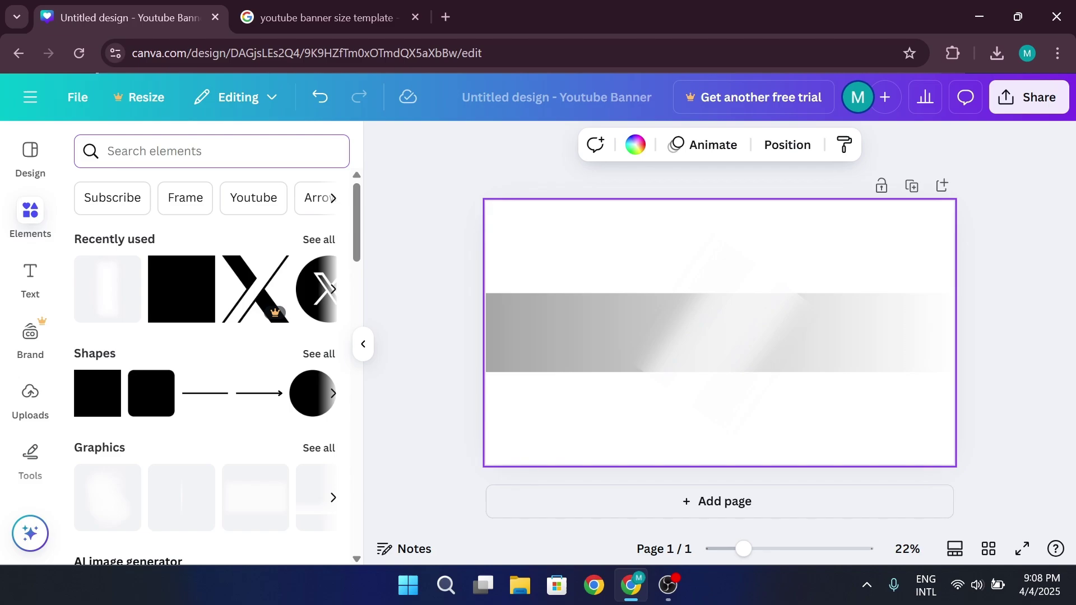
# Add a circle frame, shrunk and centred on the gradient strip
pyautogui.click(202, 208)
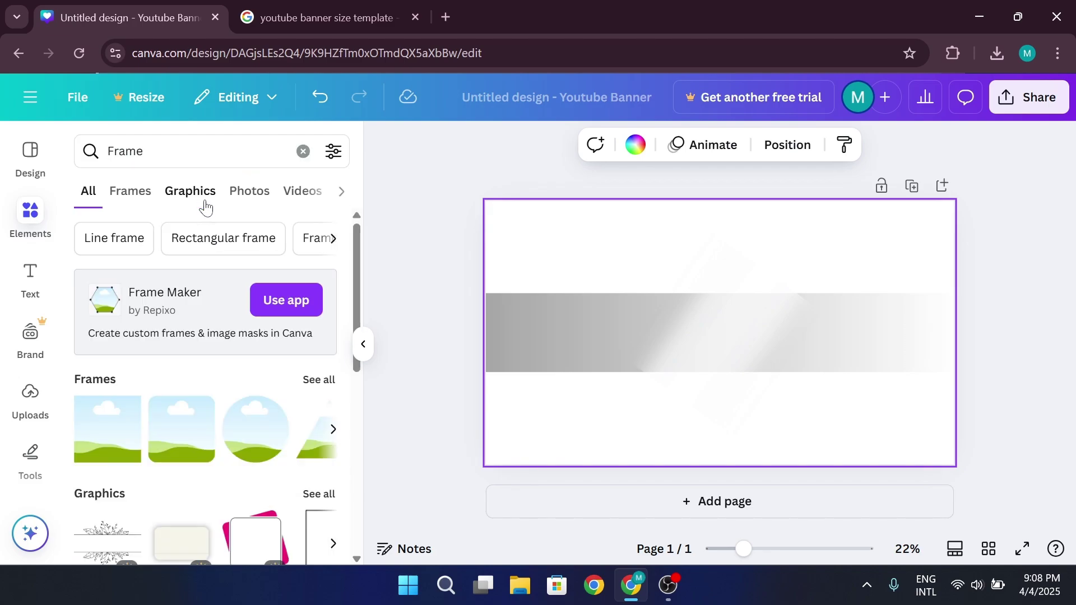
pyautogui.click(252, 426)
pyautogui.moveTo(652, 265); pyautogui.dragTo(712, 325)
pyautogui.moveTo(738, 363); pyautogui.dragTo(714, 334)
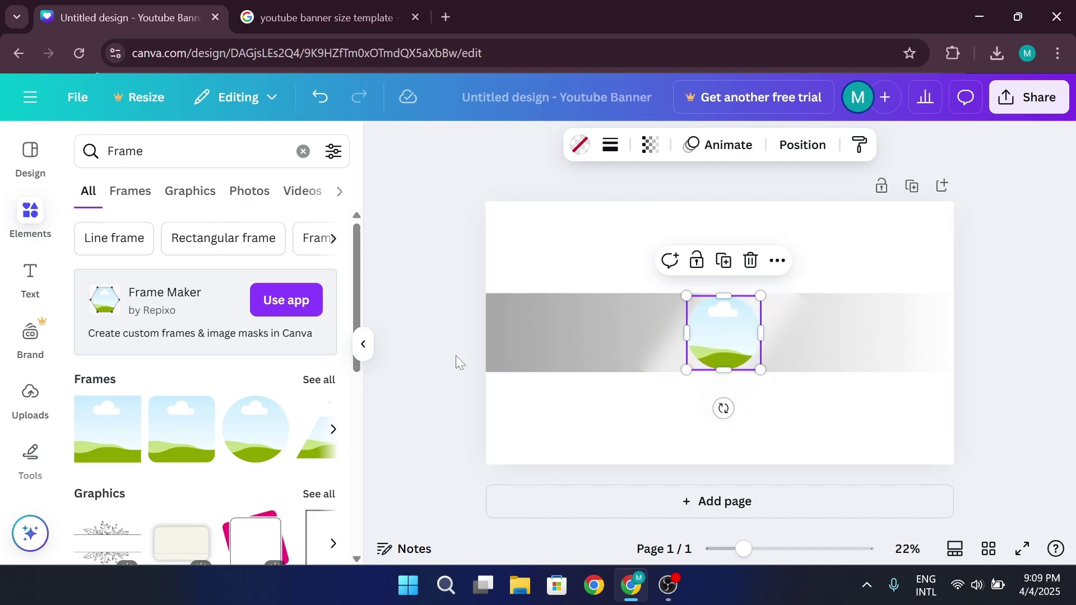
# Drop the woman's uploaded portrait photo into the circle frame
pyautogui.click(31, 395)
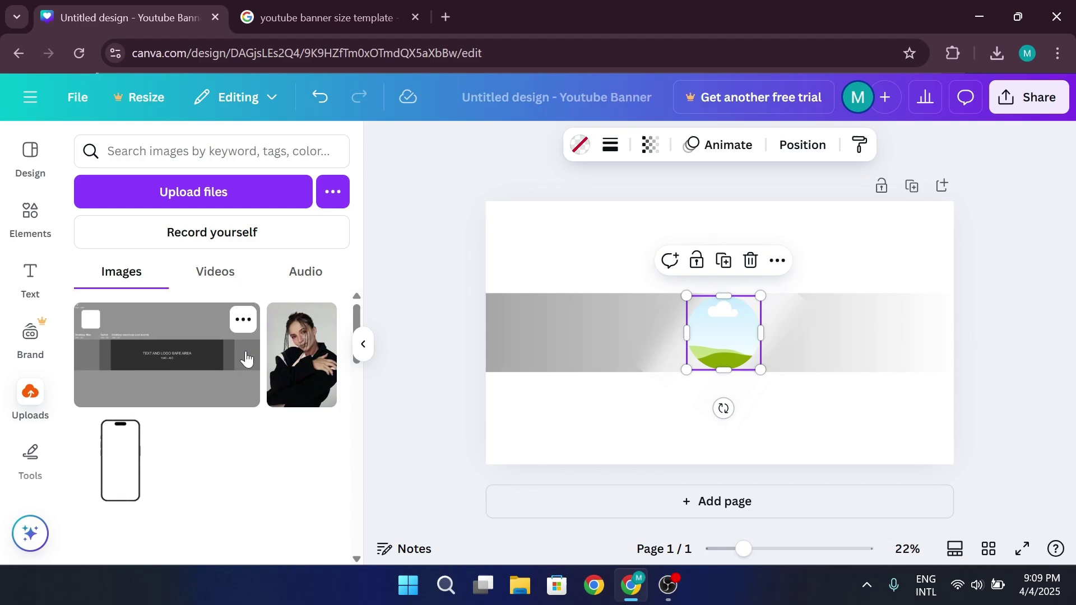
pyautogui.click(307, 361)
pyautogui.moveTo(720, 337); pyautogui.dragTo(722, 348)
pyautogui.doubleClick(720, 353)
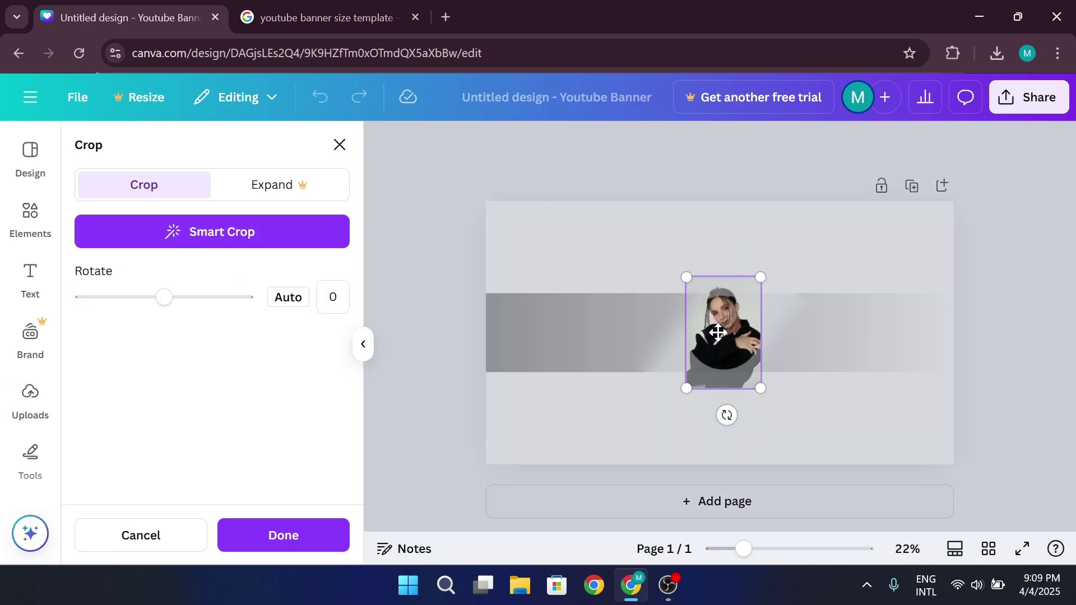
# Add a 'Beauty' heading left of the photo and a copy retyped as 'Spot' on the right
pyautogui.click(668, 259)
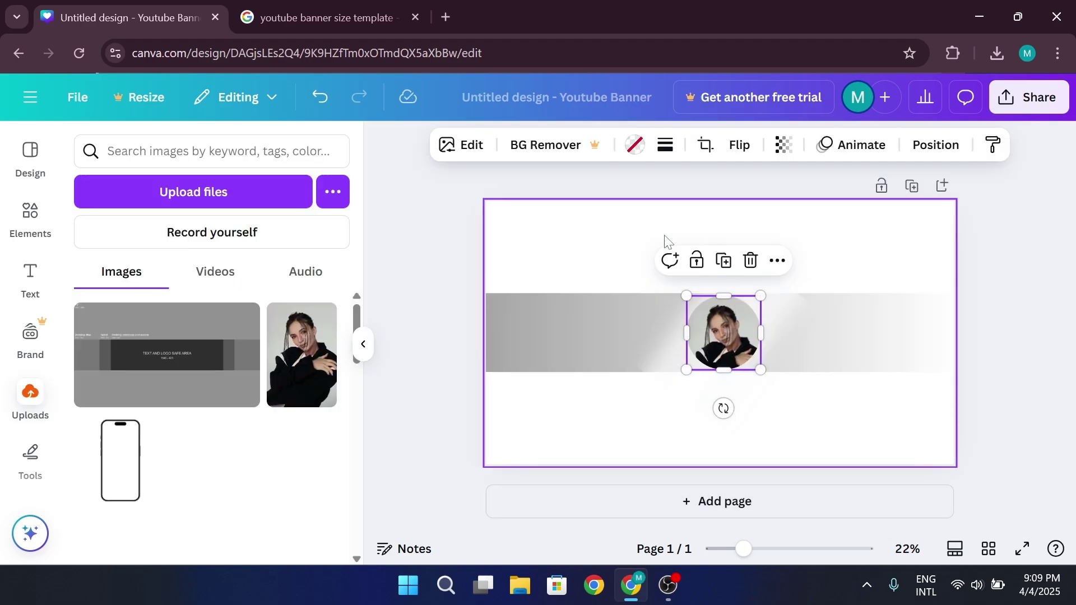
pyautogui.click(31, 289)
pyautogui.click(161, 390)
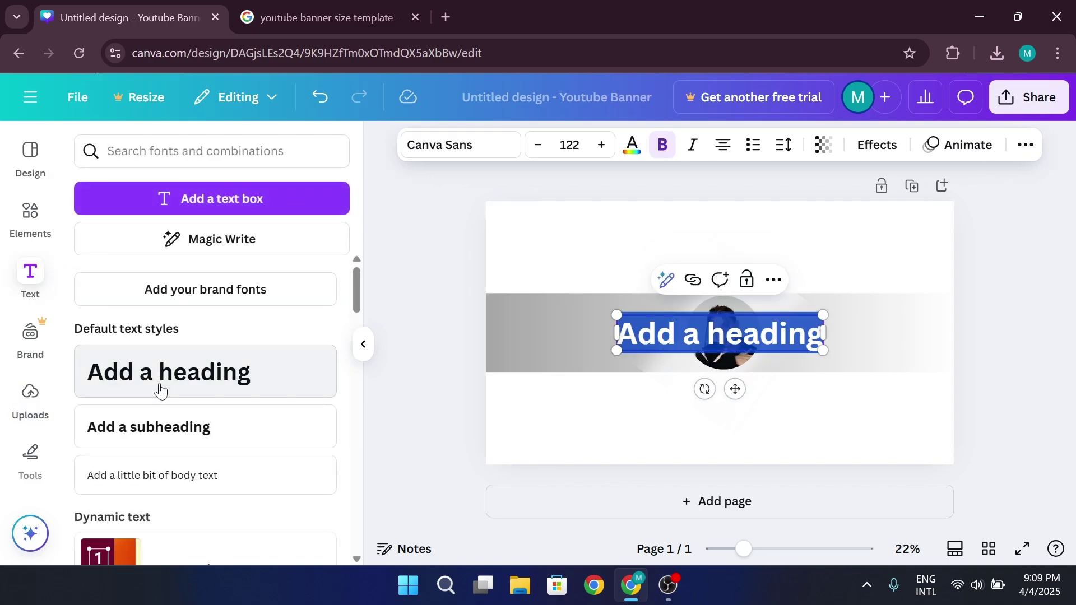
pyautogui.write('Beauty')
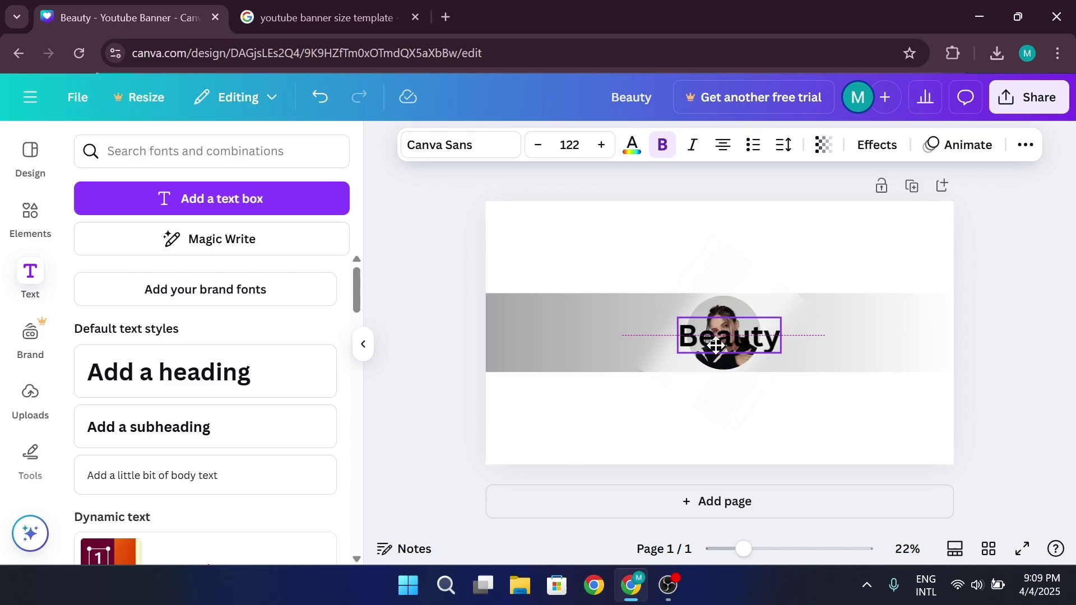
pyautogui.moveTo(723, 335); pyautogui.dragTo(822, 343)
pyautogui.doubleClick(822, 343)
pyautogui.write('Spot')
# Set both 'Beauty' and 'Spot' to the Allura script font
pyautogui.click(725, 243)
pyautogui.click(639, 338)
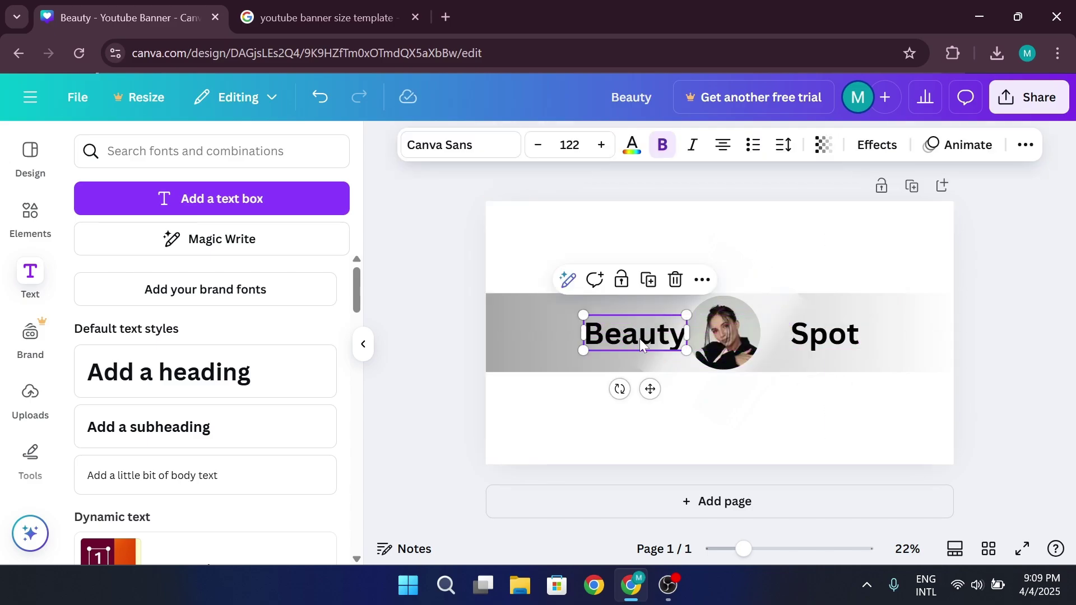
pyautogui.click(509, 152)
pyautogui.write('a')
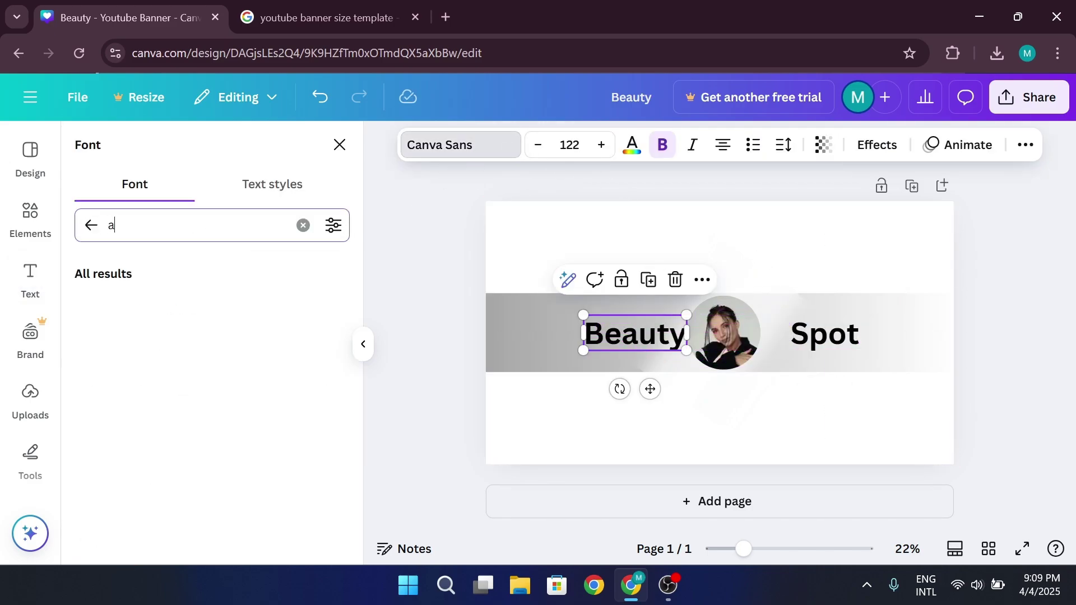
pyautogui.write('llu')
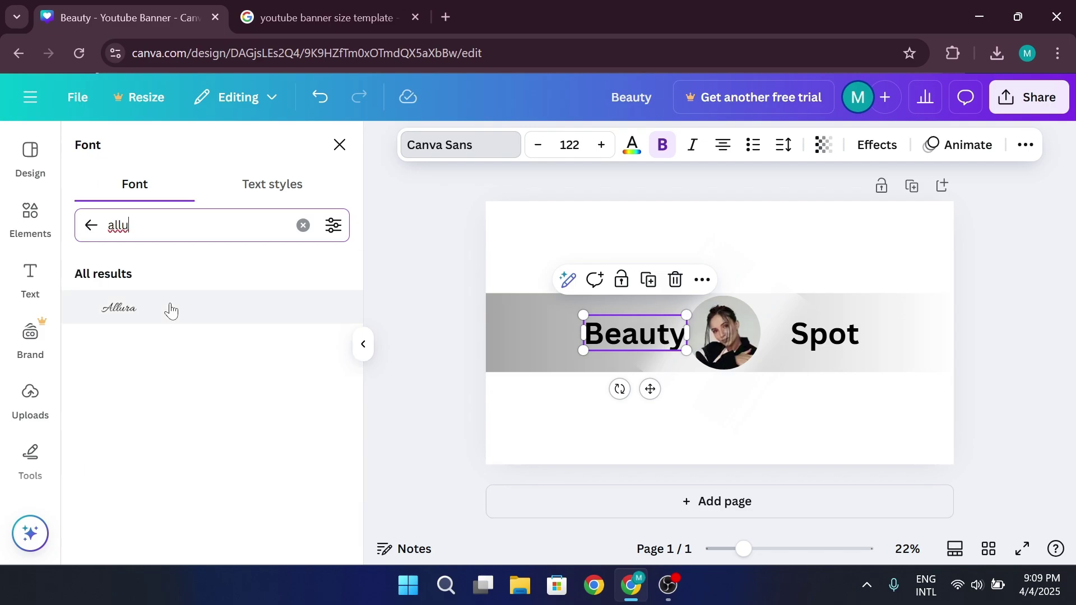
pyautogui.click(174, 311)
pyautogui.click(815, 335)
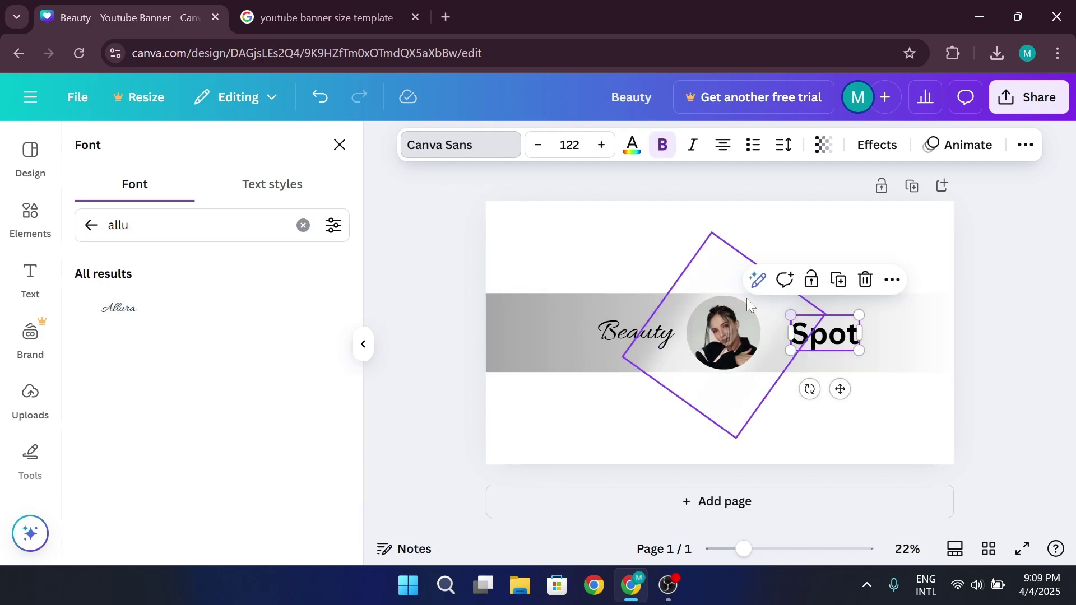
pyautogui.click(200, 309)
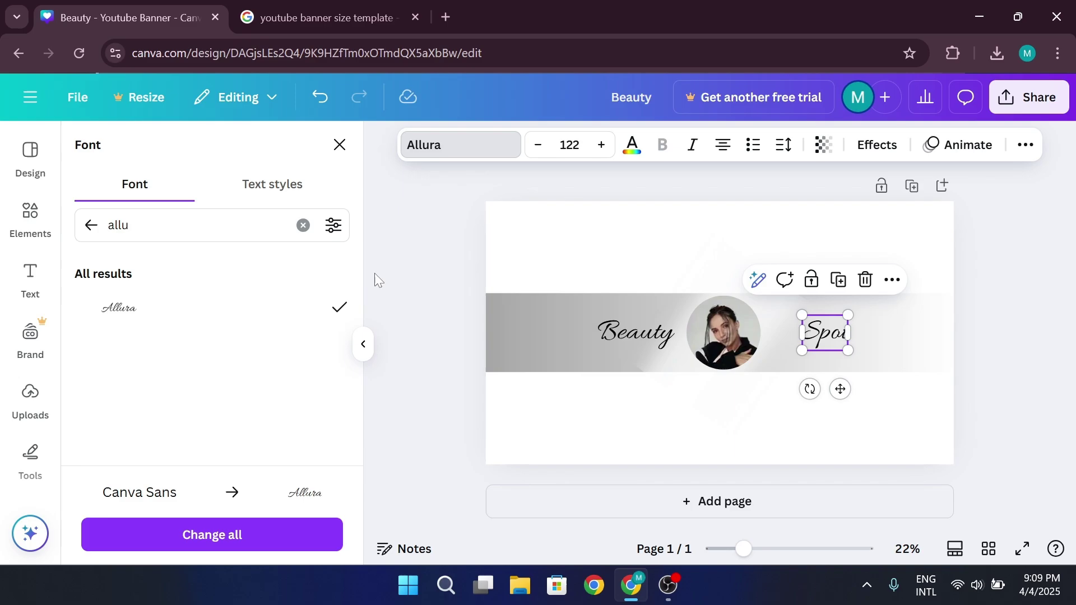
pyautogui.press('Escape')
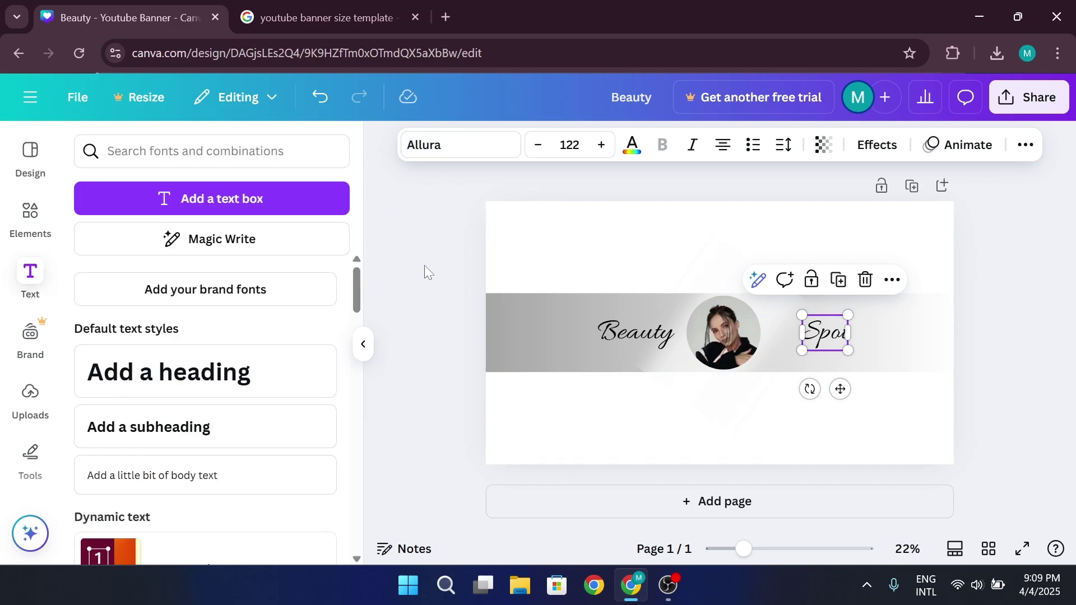
# Add a one-line subheading set in the Bebas Neue font
pyautogui.click(260, 430)
pyautogui.moveTo(800, 403); pyautogui.dragTo(702, 392)
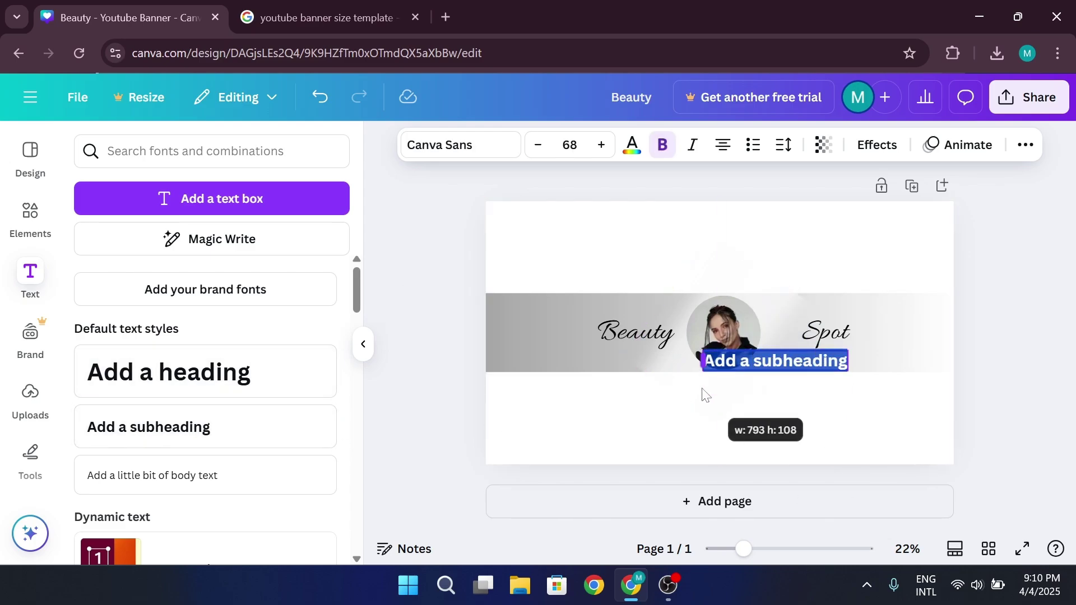
pyautogui.click(478, 156)
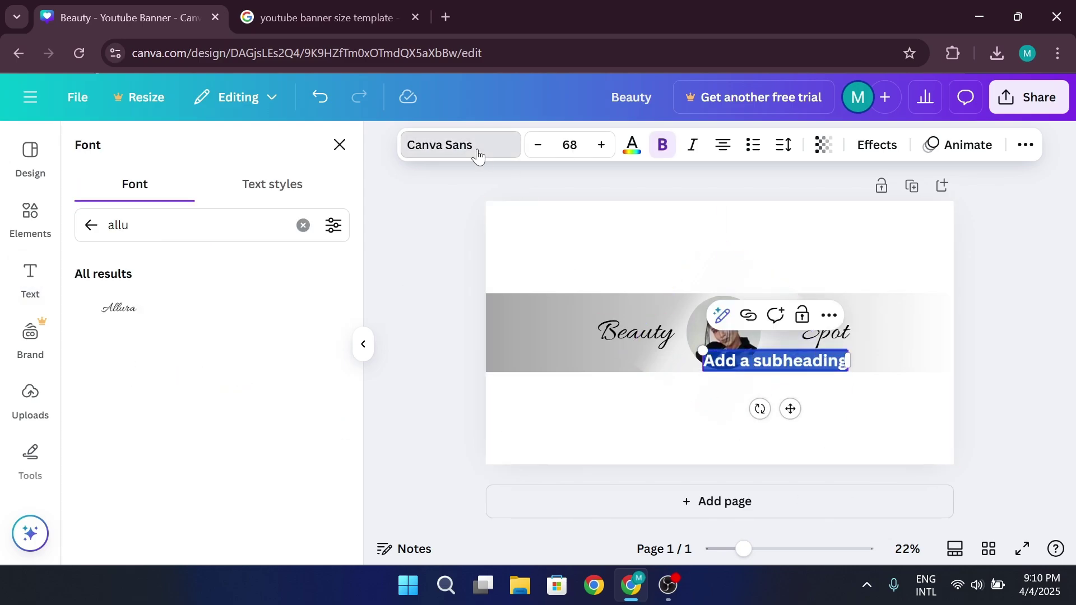
pyautogui.click(303, 230)
pyautogui.write('bebas')
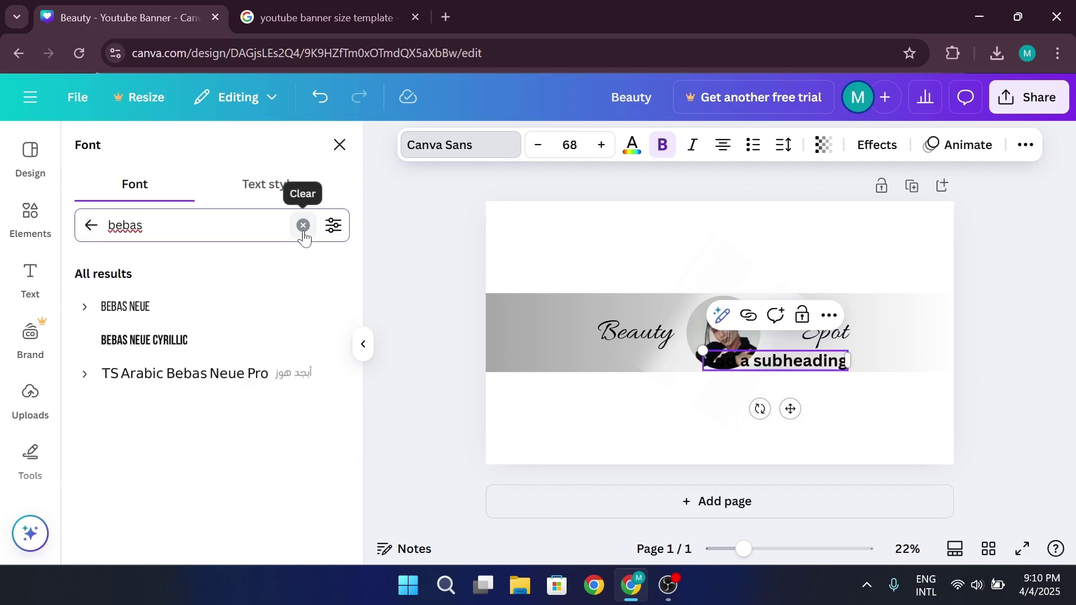
pyautogui.click(235, 305)
# Change the subheading to 'REVIEWS' and position it directly under 'Beauty'
pyautogui.moveTo(789, 409); pyautogui.dragTo(622, 408)
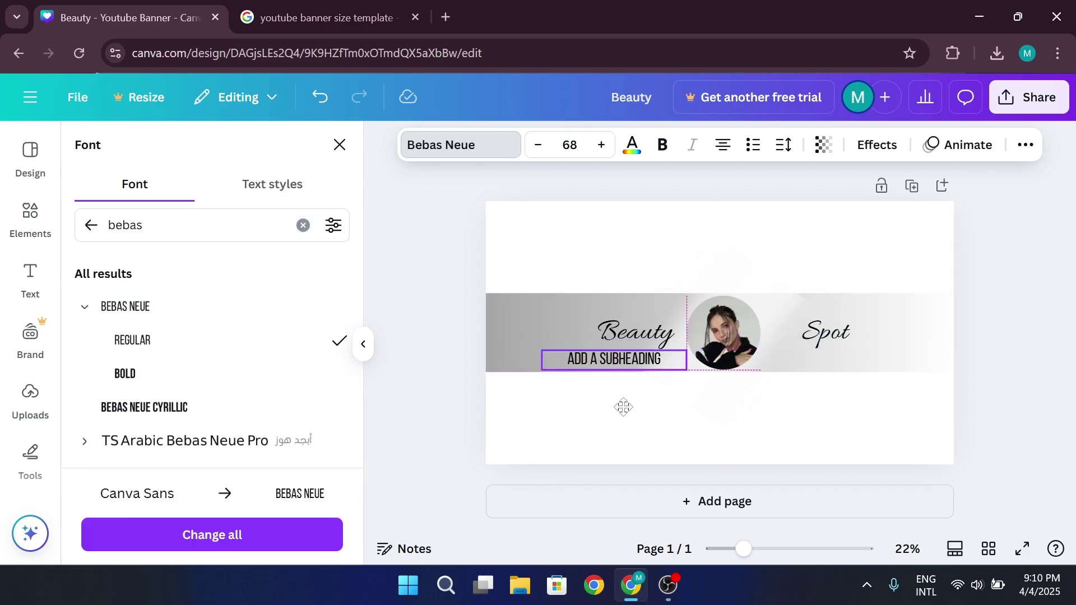
pyautogui.doubleClick(599, 358)
pyautogui.write('REVIEWS')
pyautogui.moveTo(672, 359); pyautogui.dragTo(579, 354)
pyautogui.moveTo(567, 408); pyautogui.dragTo(636, 401)
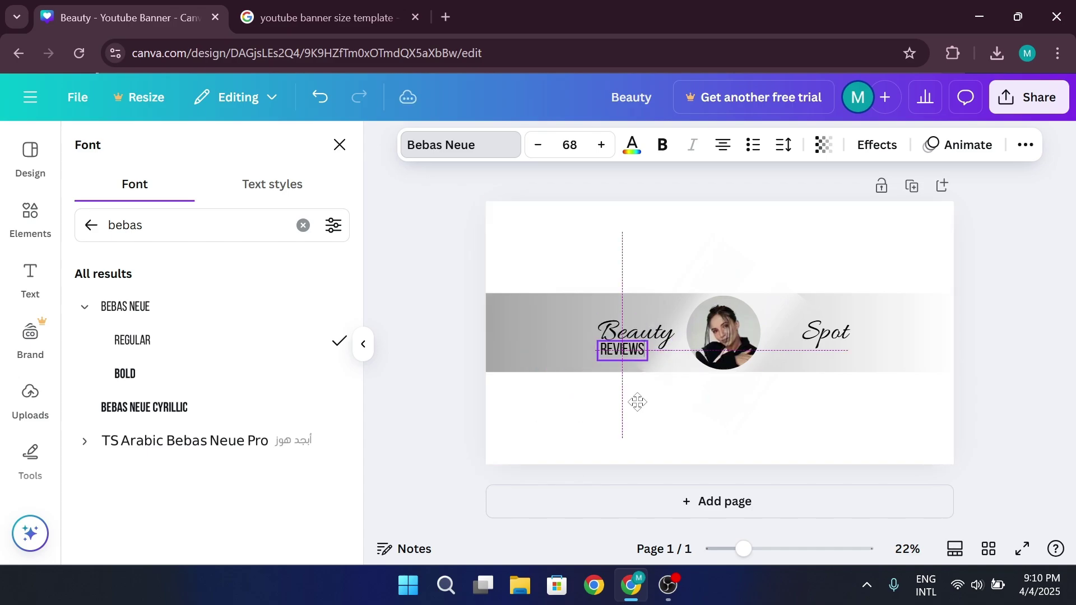
# Set REVIEWS transparency to about 49 and widen its letter spacing
pyautogui.click(823, 145)
pyautogui.moveTo(868, 213); pyautogui.dragTo(799, 214)
pyautogui.click(783, 144)
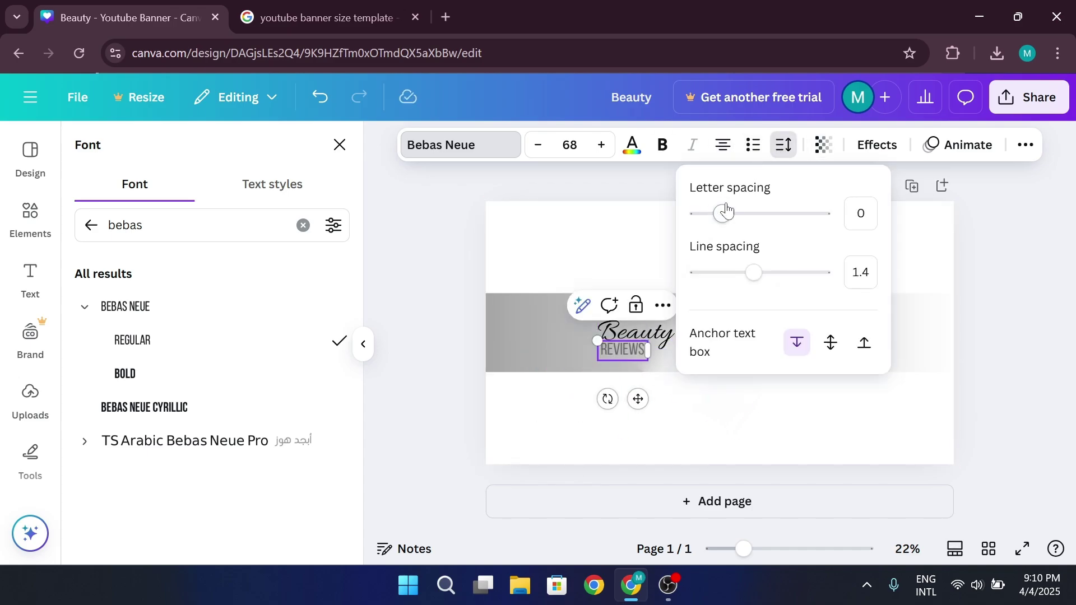
pyautogui.moveTo(723, 211); pyautogui.dragTo(739, 211)
pyautogui.press('Escape')
pyautogui.click(689, 441)
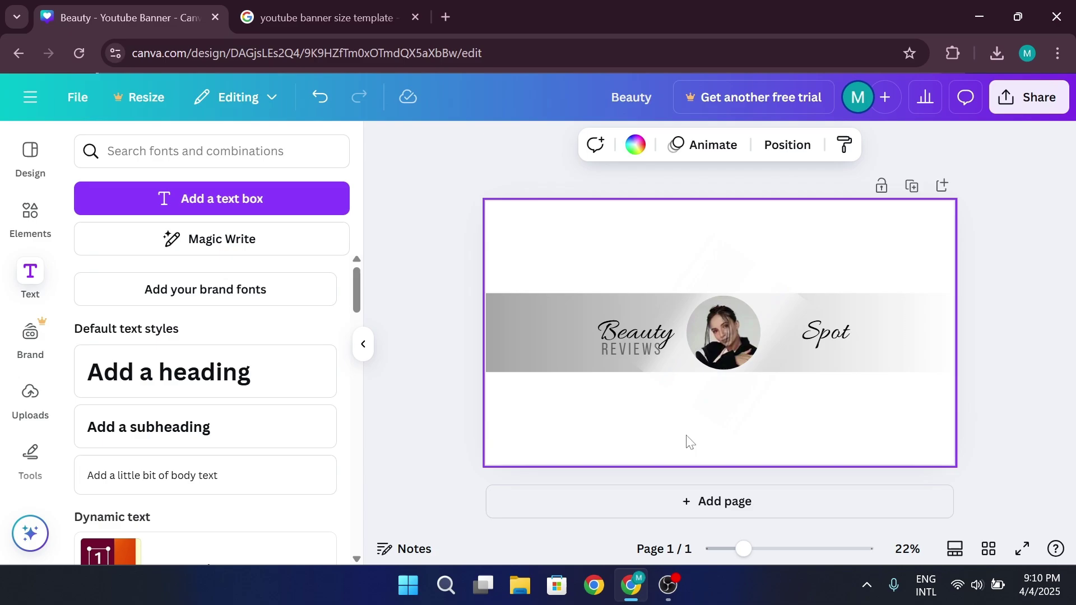
# Add the black X logo from a 'twitter' Elements search, sized below 'Spot'
pyautogui.click(30, 221)
pyautogui.click(303, 151)
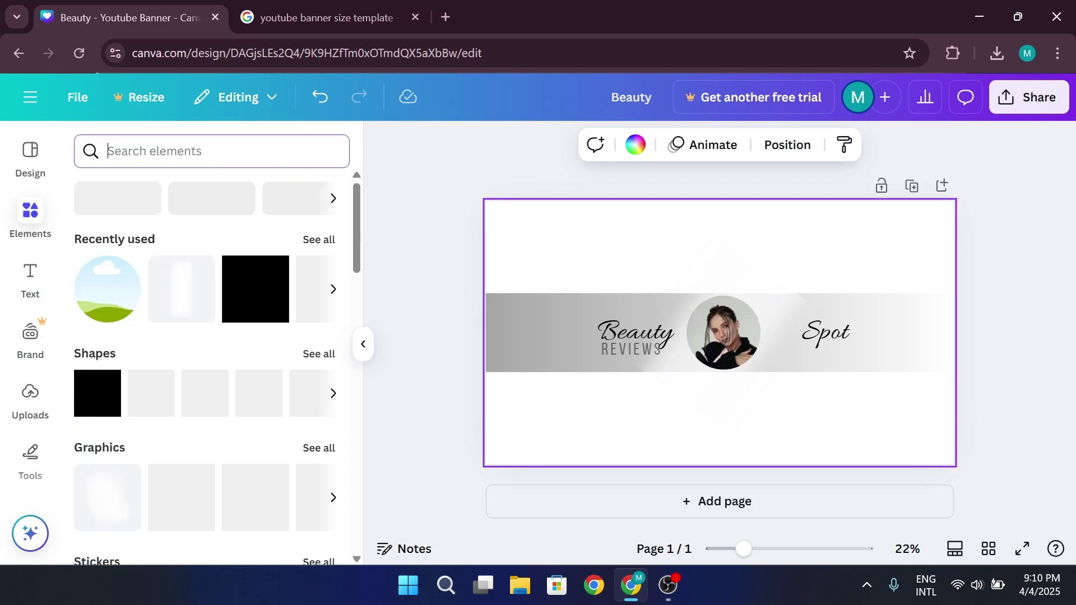
pyautogui.write('twitter')
pyautogui.press('Return')
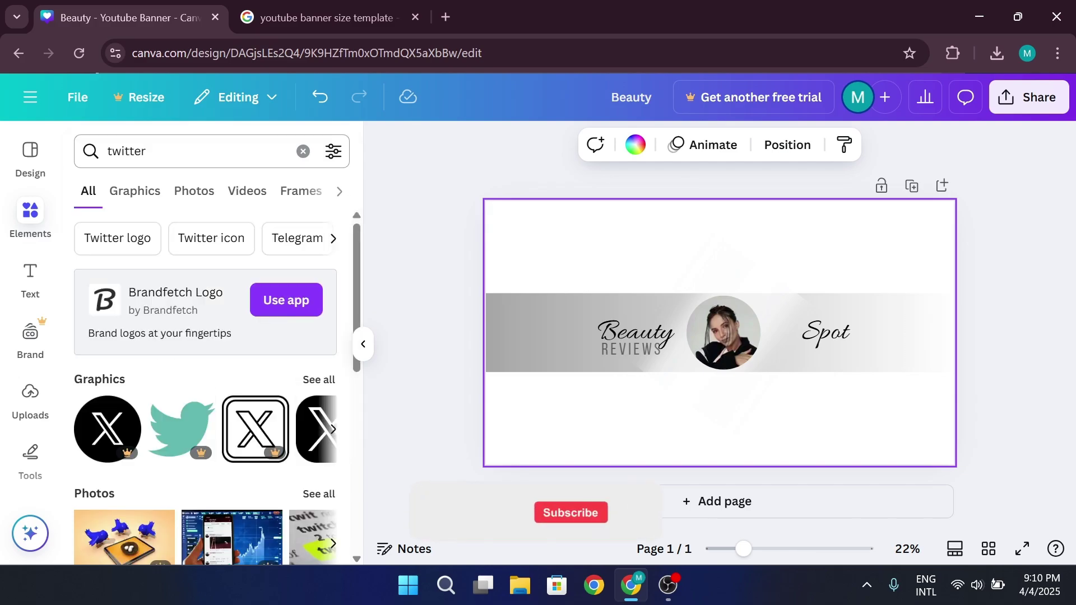
pyautogui.click(107, 429)
pyautogui.moveTo(668, 280); pyautogui.dragTo(783, 351)
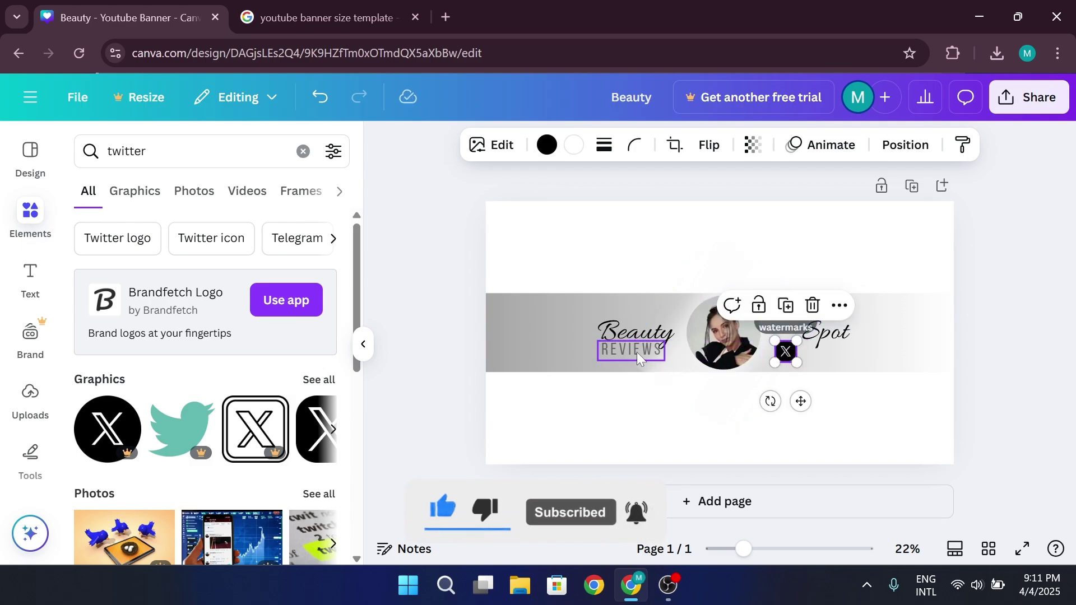
# Copy REVIEWS beside the X logo, retype it as the channel handle, and tidy sizes
pyautogui.moveTo(636, 352); pyautogui.dragTo(838, 359)
pyautogui.doubleClick(838, 358)
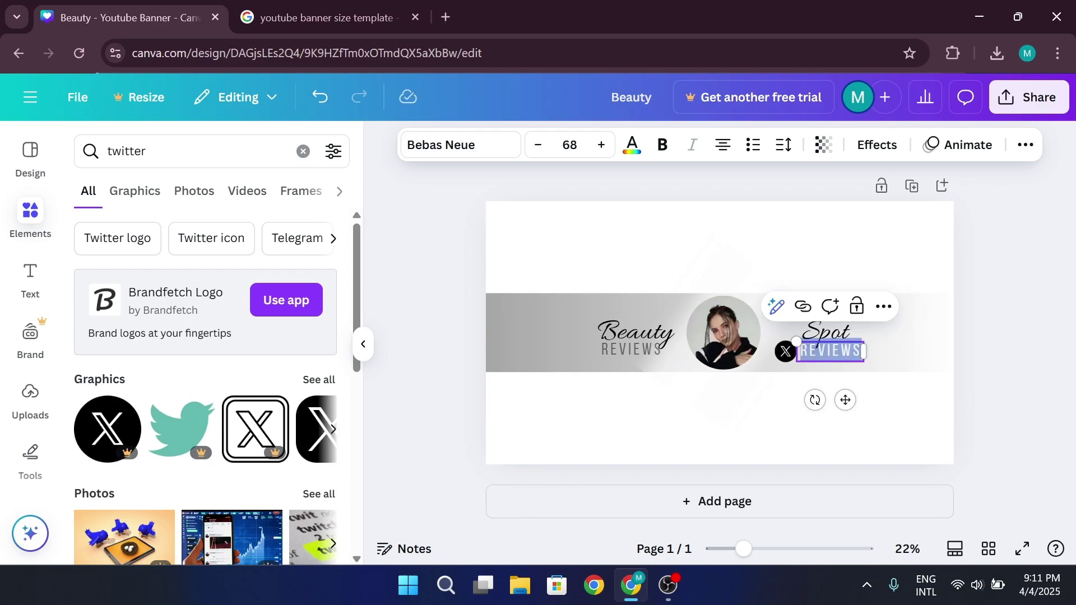
pyautogui.write('GREY FISHER')
pyautogui.moveTo(863, 352)
pyautogui.mouseDown()
pyautogui.moveTo(893, 352)
pyautogui.moveTo(862, 362)
pyautogui.mouseUp()
pyautogui.click(785, 351)
pyautogui.moveTo(775, 340); pyautogui.dragTo(784, 349)
pyautogui.moveTo(829, 352); pyautogui.dragTo(824, 353)
pyautogui.click(828, 257)
pyautogui.click(817, 252)
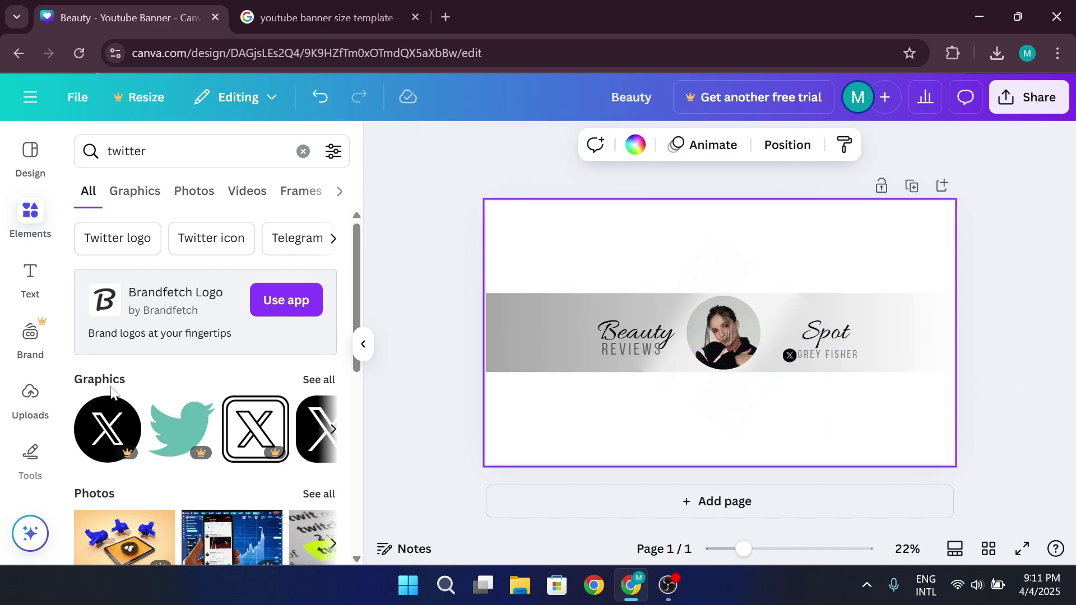
# Overlay the banner size template across the page at about 49 transparency
pyautogui.click(29, 395)
pyautogui.click(173, 367)
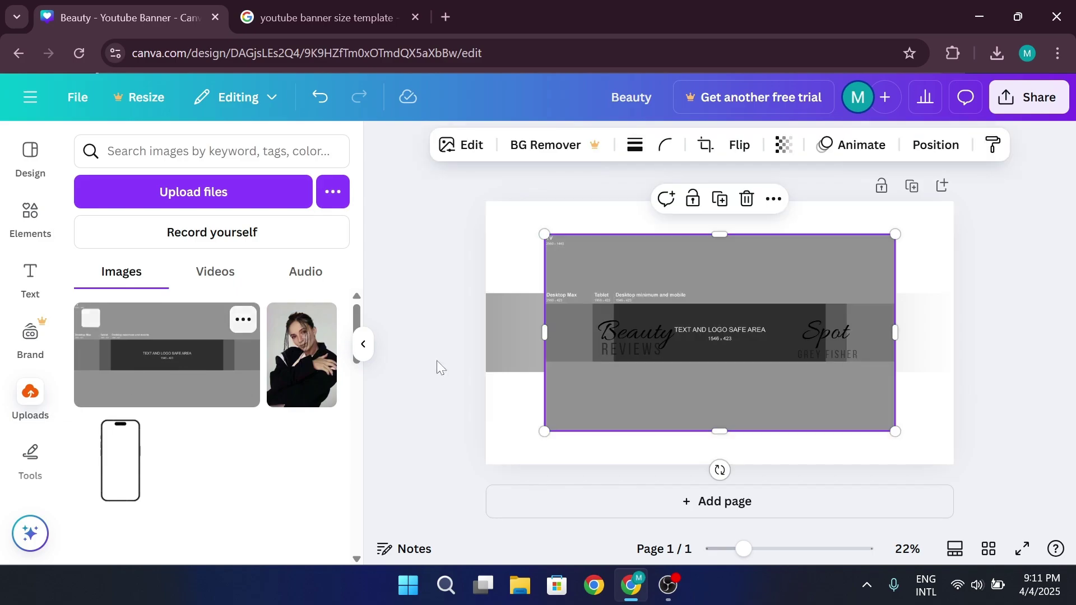
pyautogui.moveTo(546, 234); pyautogui.dragTo(486, 201)
pyautogui.moveTo(894, 432); pyautogui.dragTo(954, 464)
pyautogui.click(784, 144)
pyautogui.moveTo(828, 214); pyautogui.dragTo(759, 214)
# Nudge REVIEWS and the handle into the safe area, then select the overlay
pyautogui.click(623, 331)
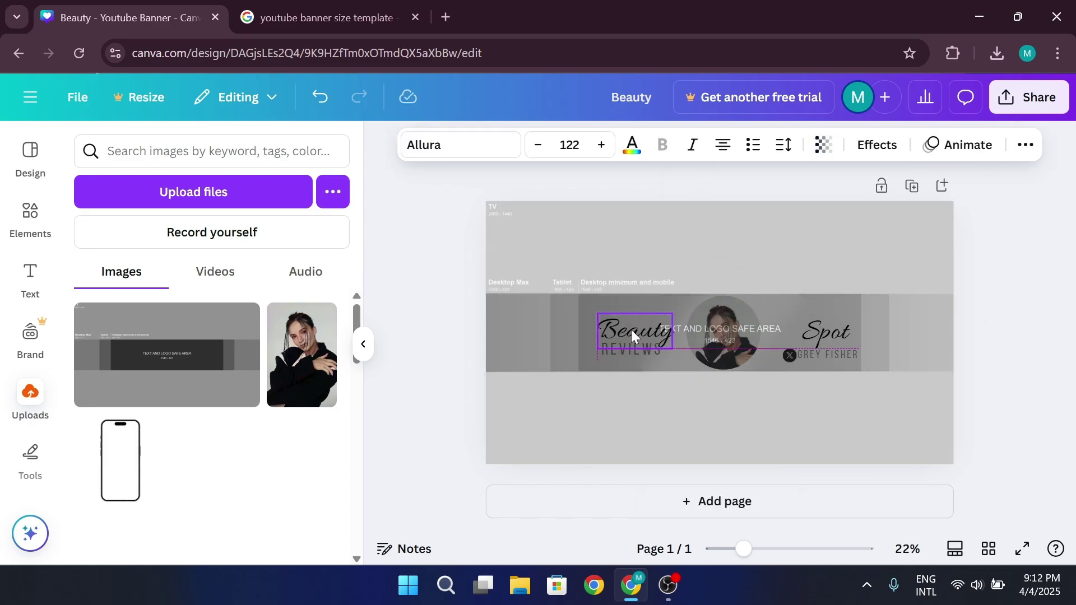
pyautogui.click(629, 352)
pyautogui.moveTo(629, 357); pyautogui.dragTo(633, 360)
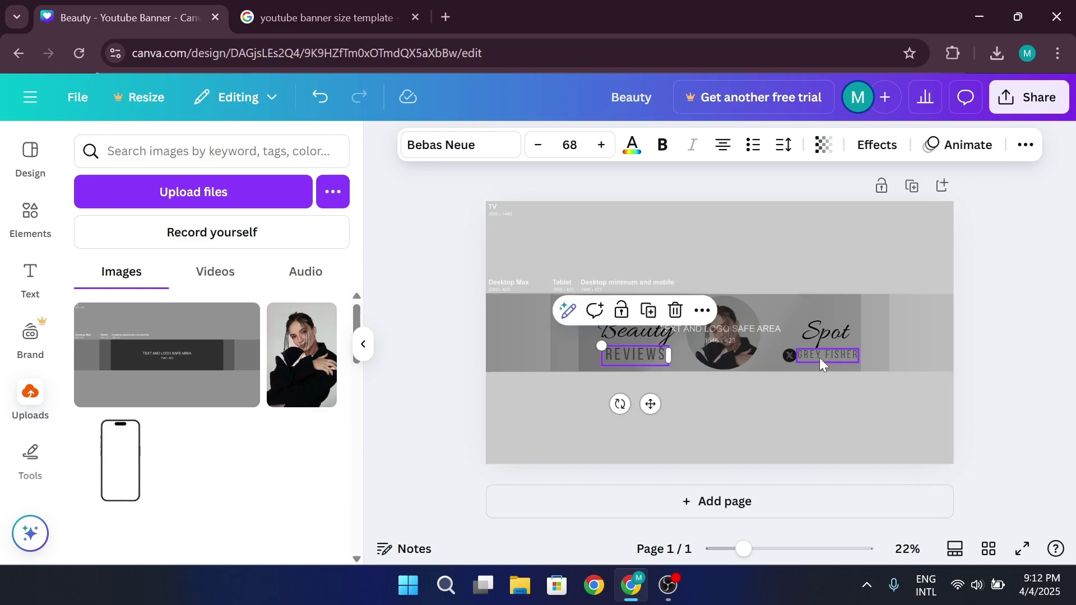
pyautogui.moveTo(819, 358); pyautogui.dragTo(803, 331)
pyautogui.click(817, 331)
pyautogui.click(1018, 331)
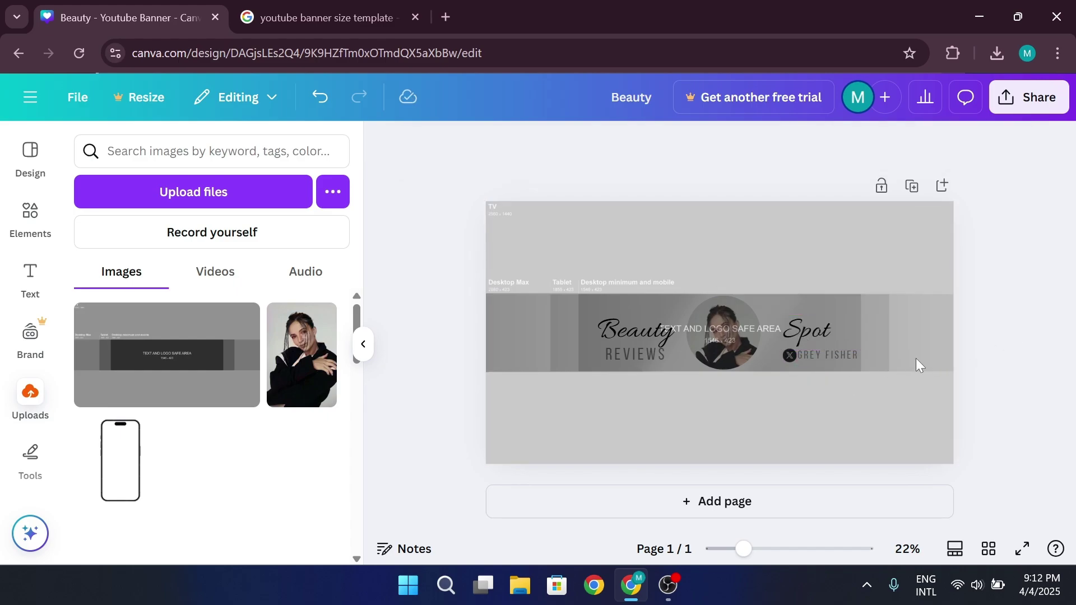
pyautogui.click(745, 395)
# Delete the leftover template overlay and download the banner as a 2560 × 1440 PNG
pyautogui.press('Delete')
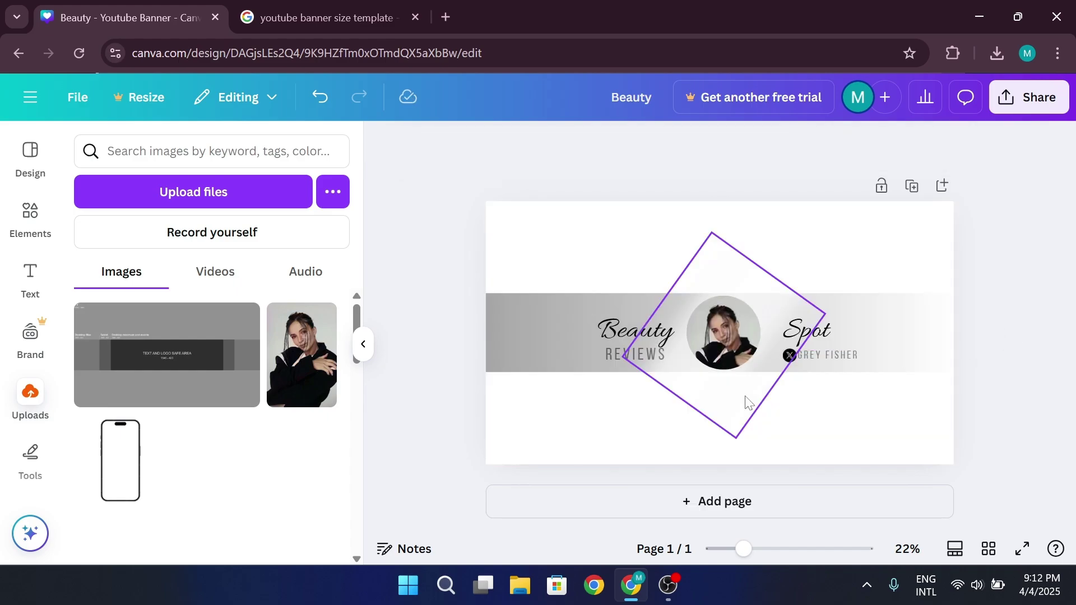
pyautogui.click(1014, 113)
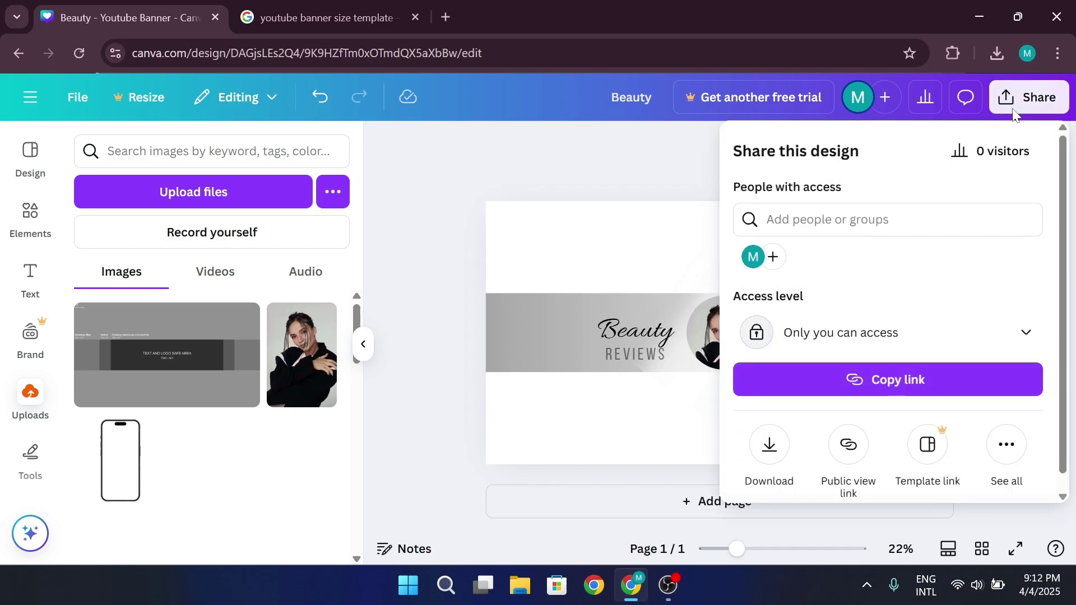
pyautogui.click(770, 446)
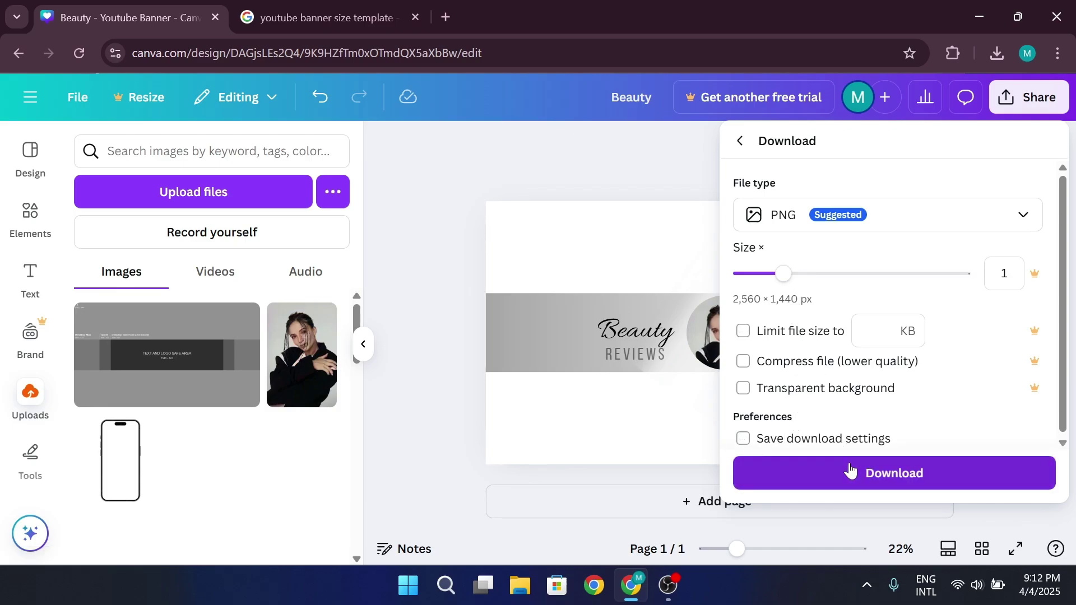
pyautogui.click(648, 169)
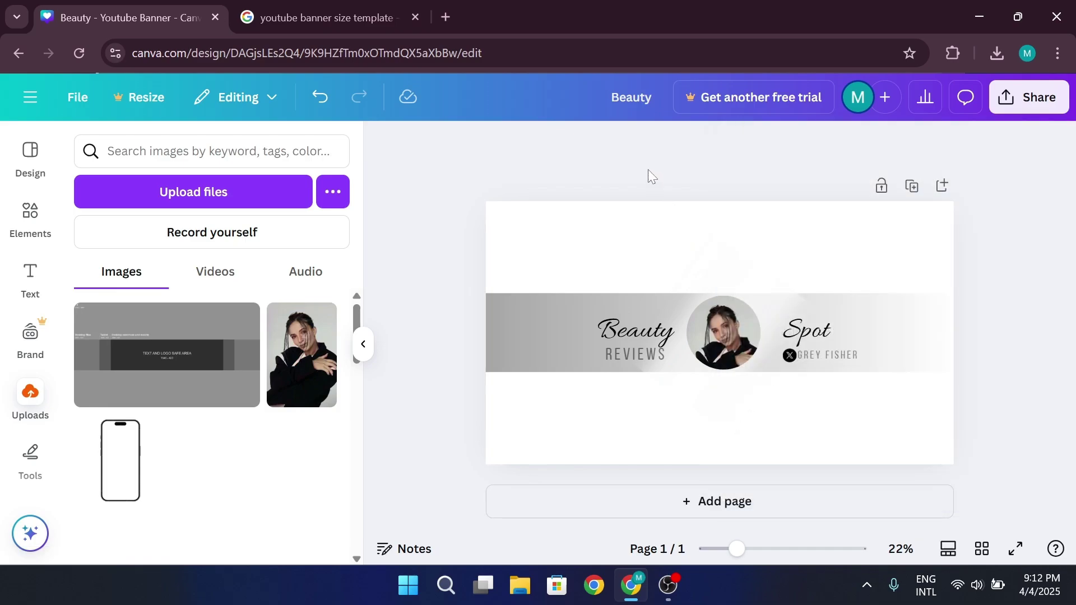